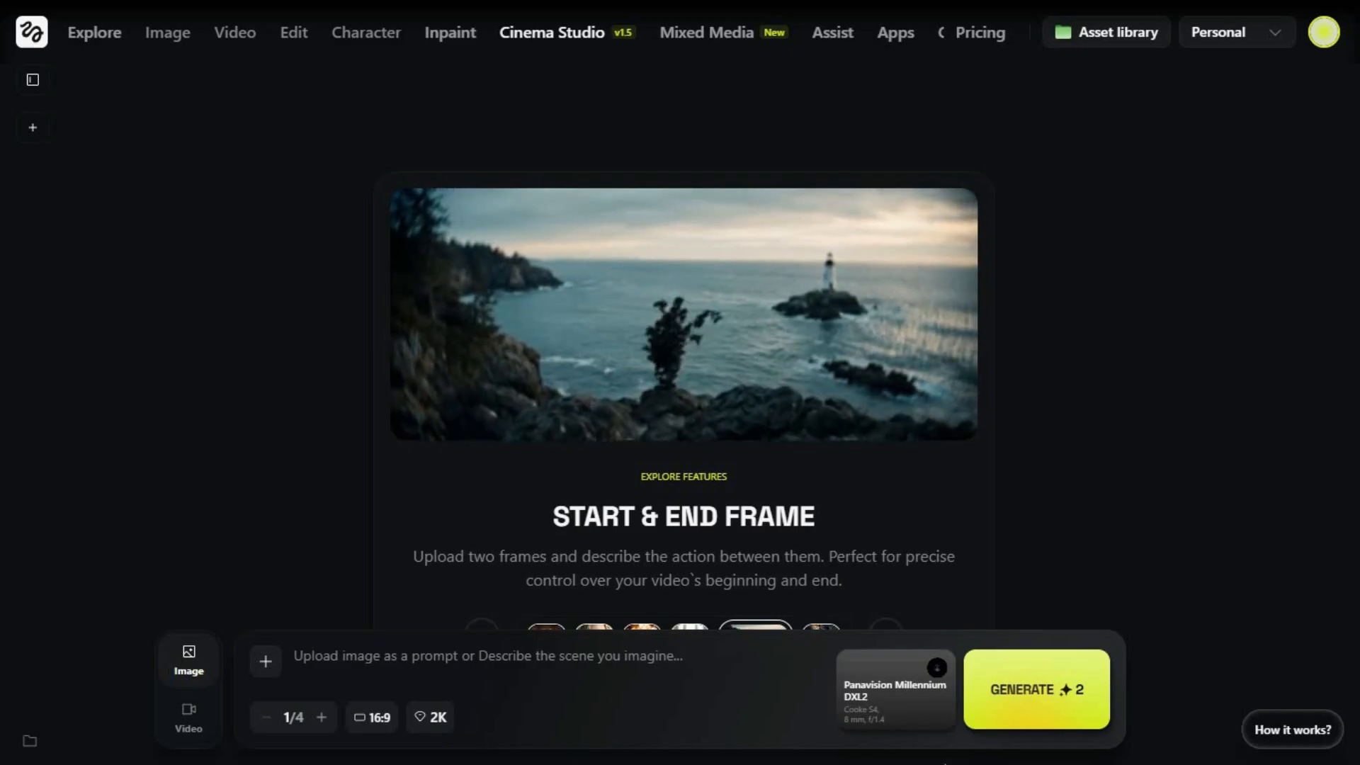
Step: Paste the cinematic Spider-Man skyscraper prompt and reduce the image batch size to 1
key(ctrl+v)
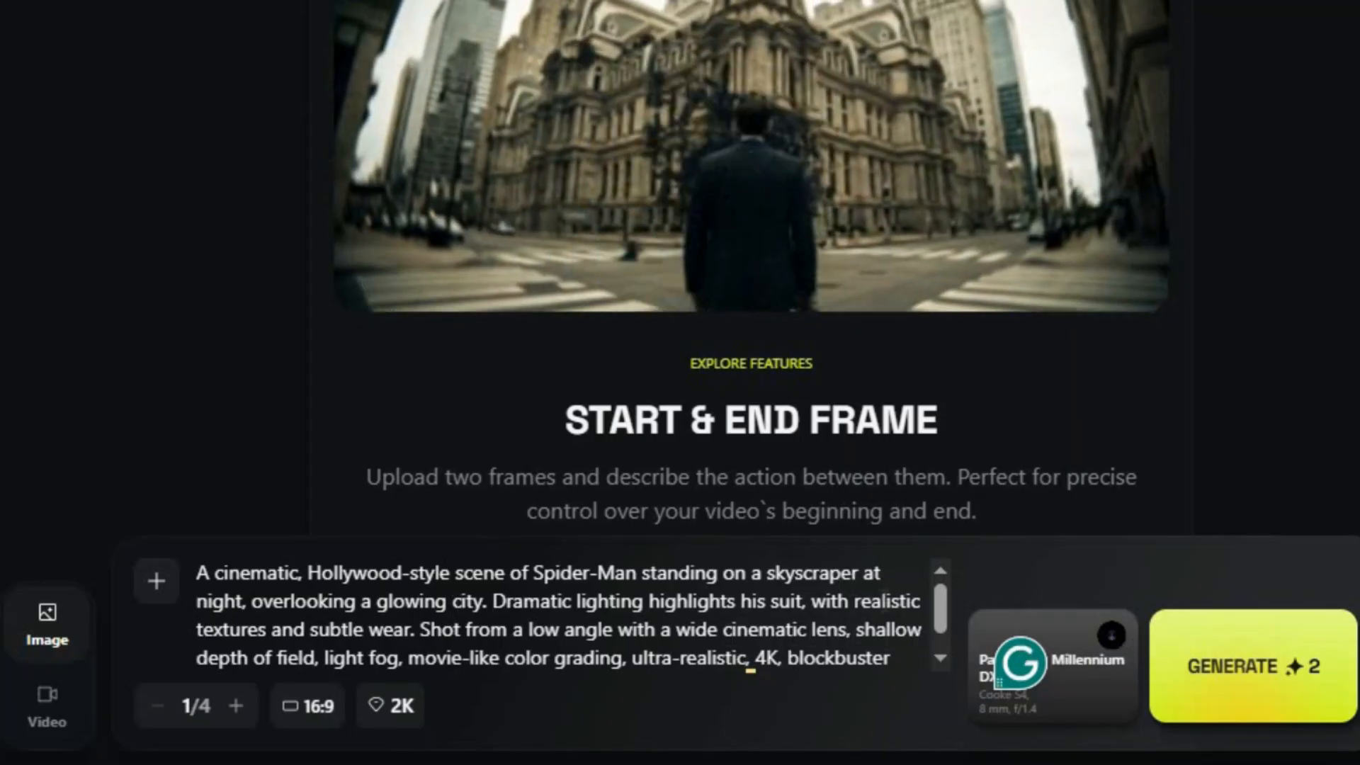
scroll(884, 602, down, 1)
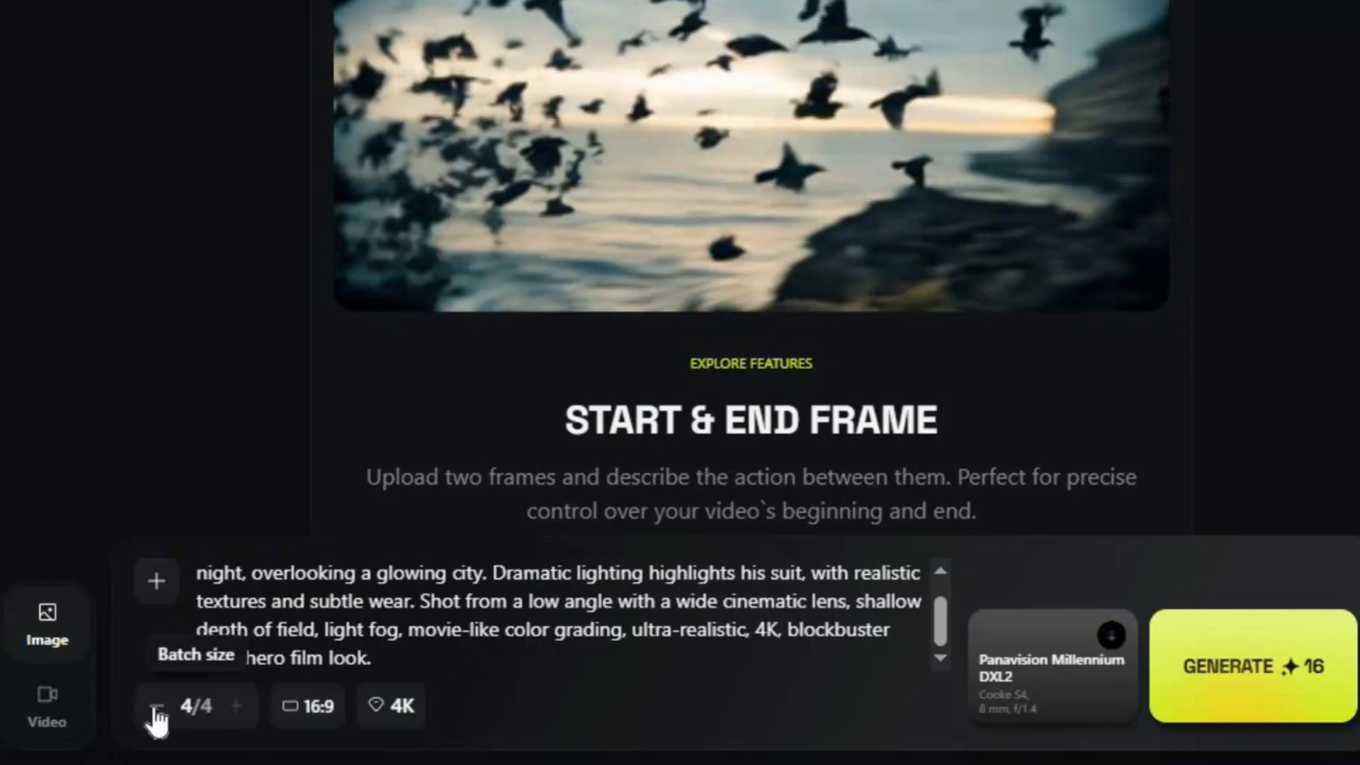
click(156, 707)
click(156, 707)
click(156, 707)
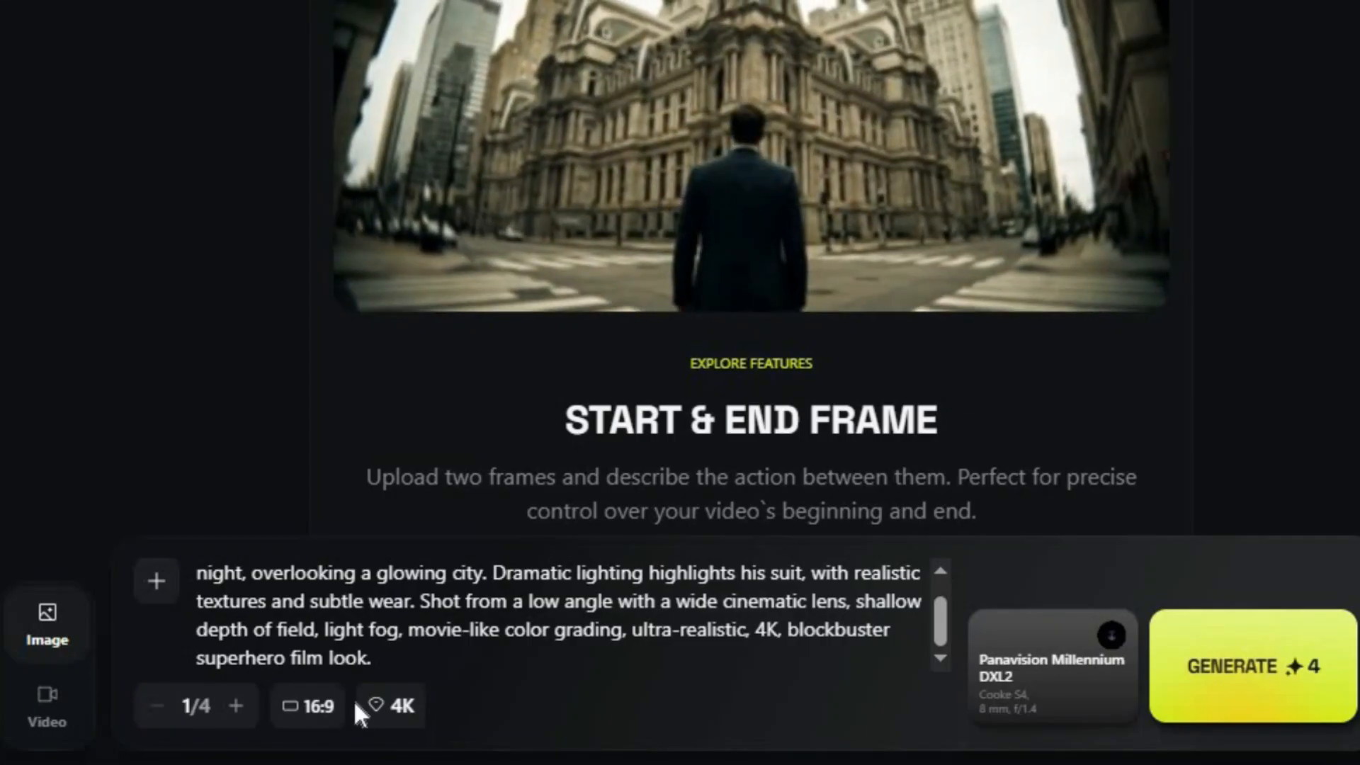
Step: Switch the image resolution to 2K and back to 4K
click(388, 706)
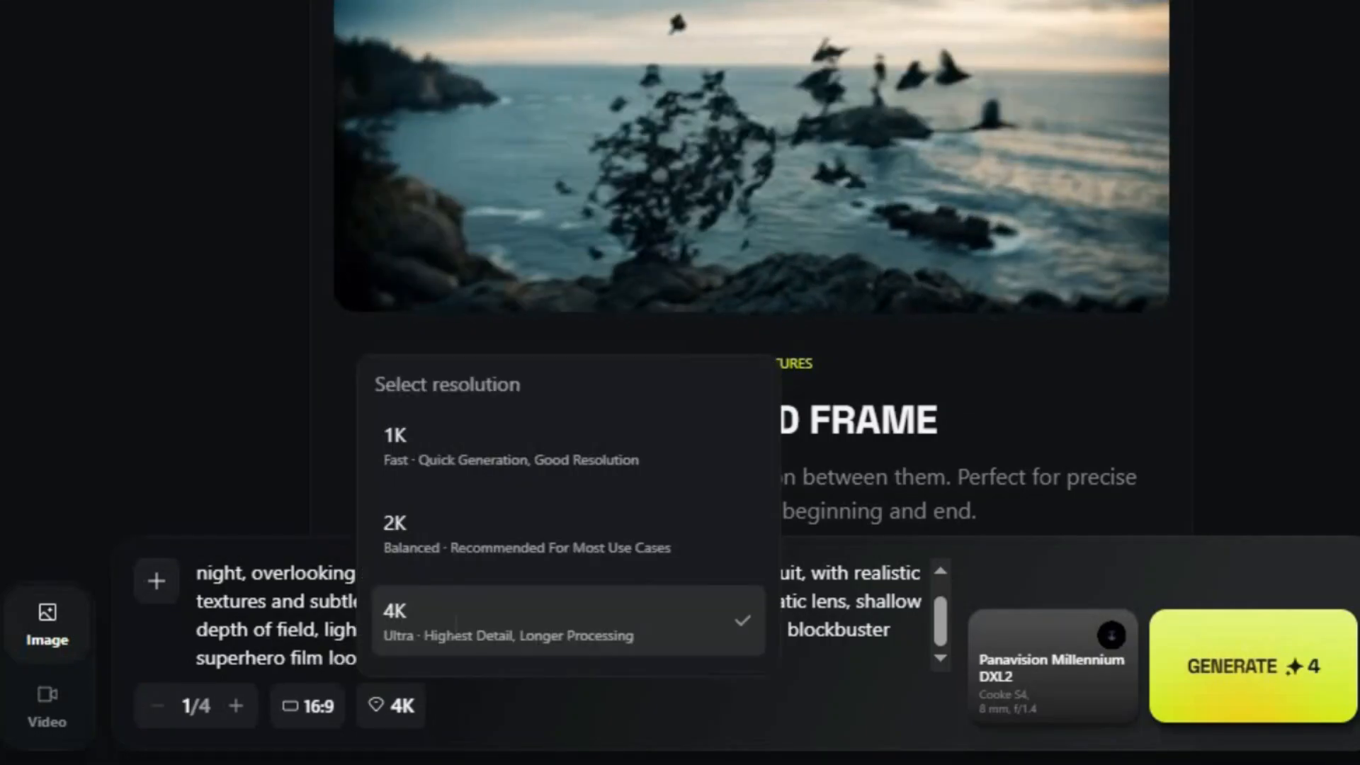
click(462, 524)
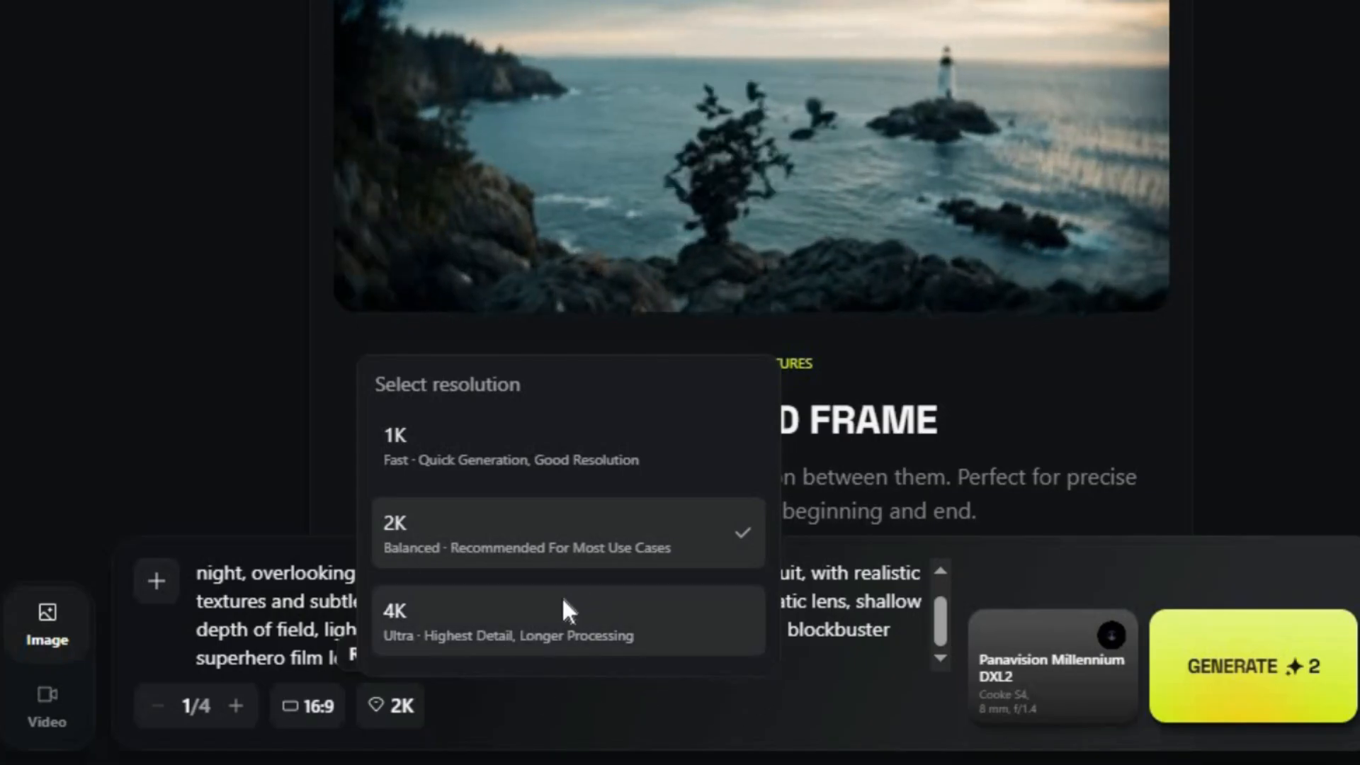
click(562, 607)
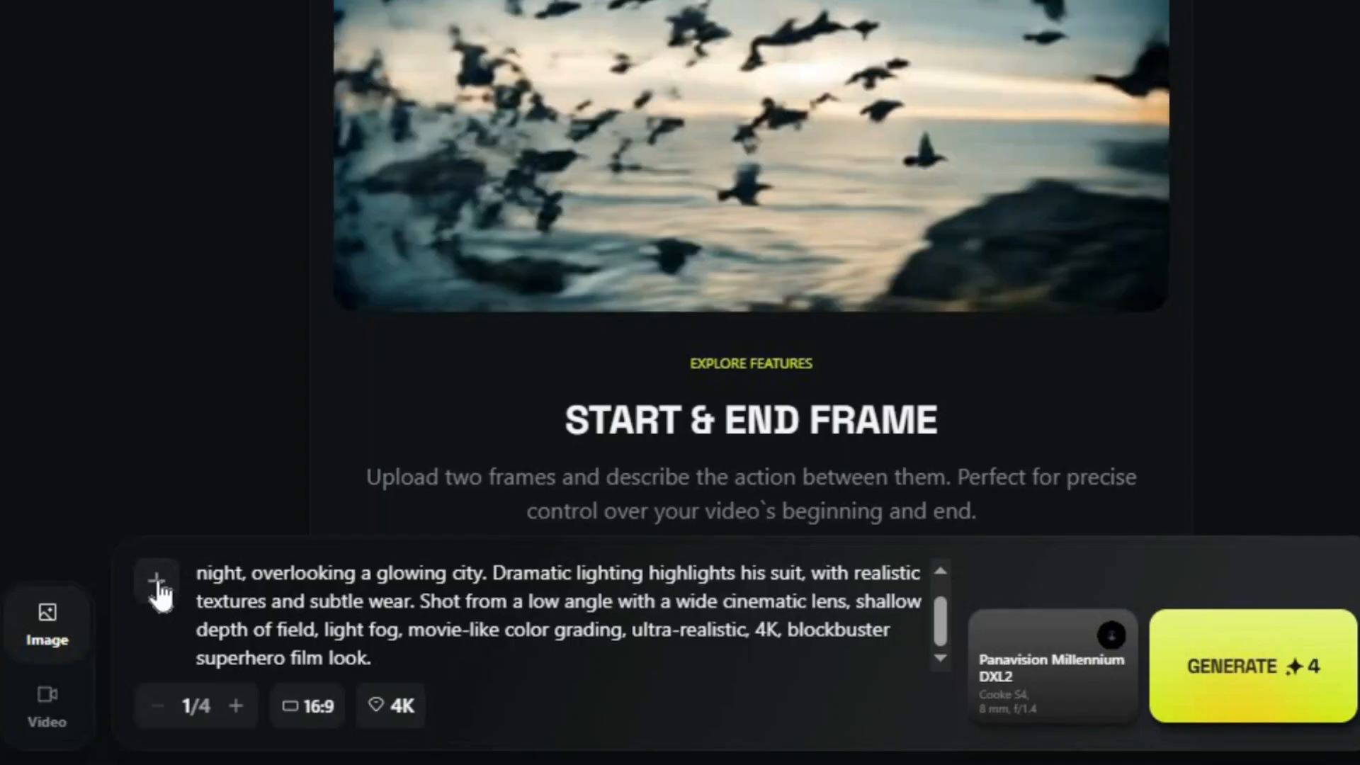
Step: Open the reference image picker and close it without attaching an image
click(156, 582)
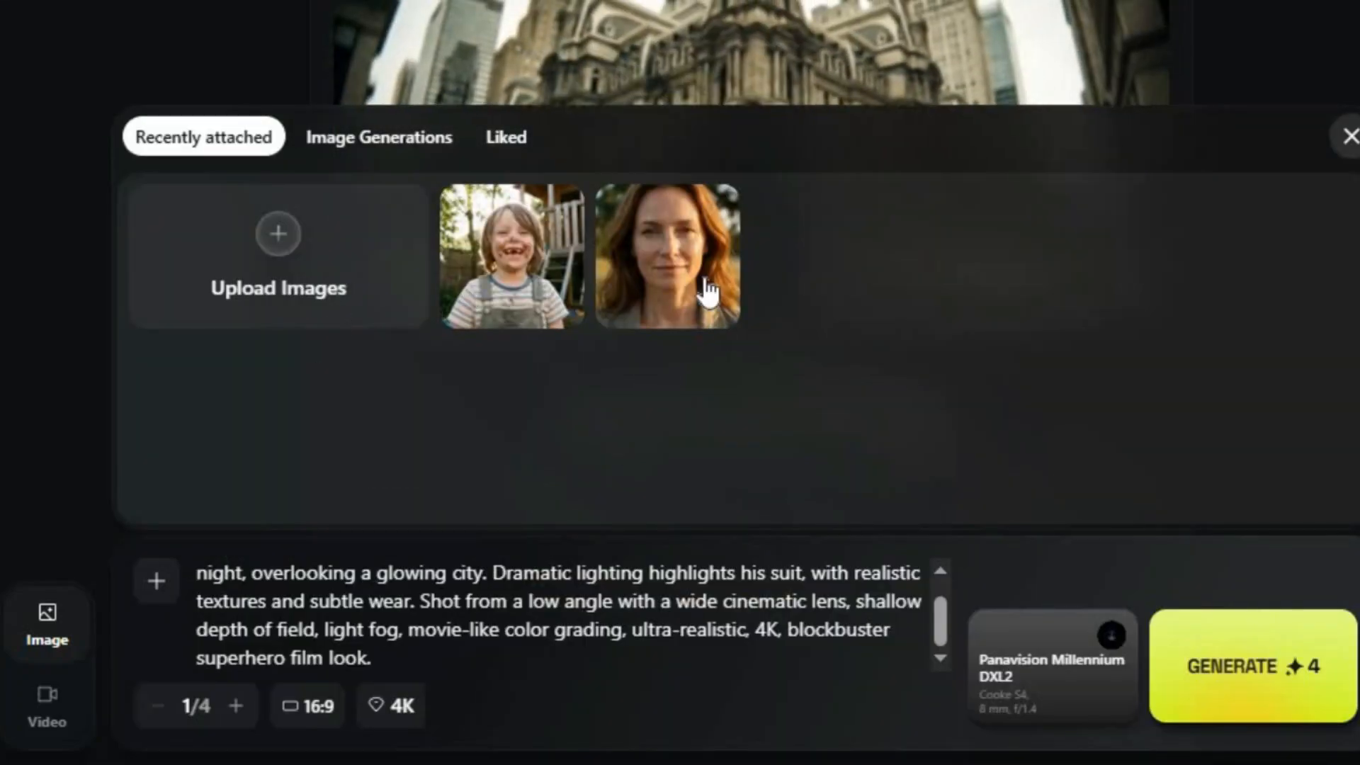
click(1346, 142)
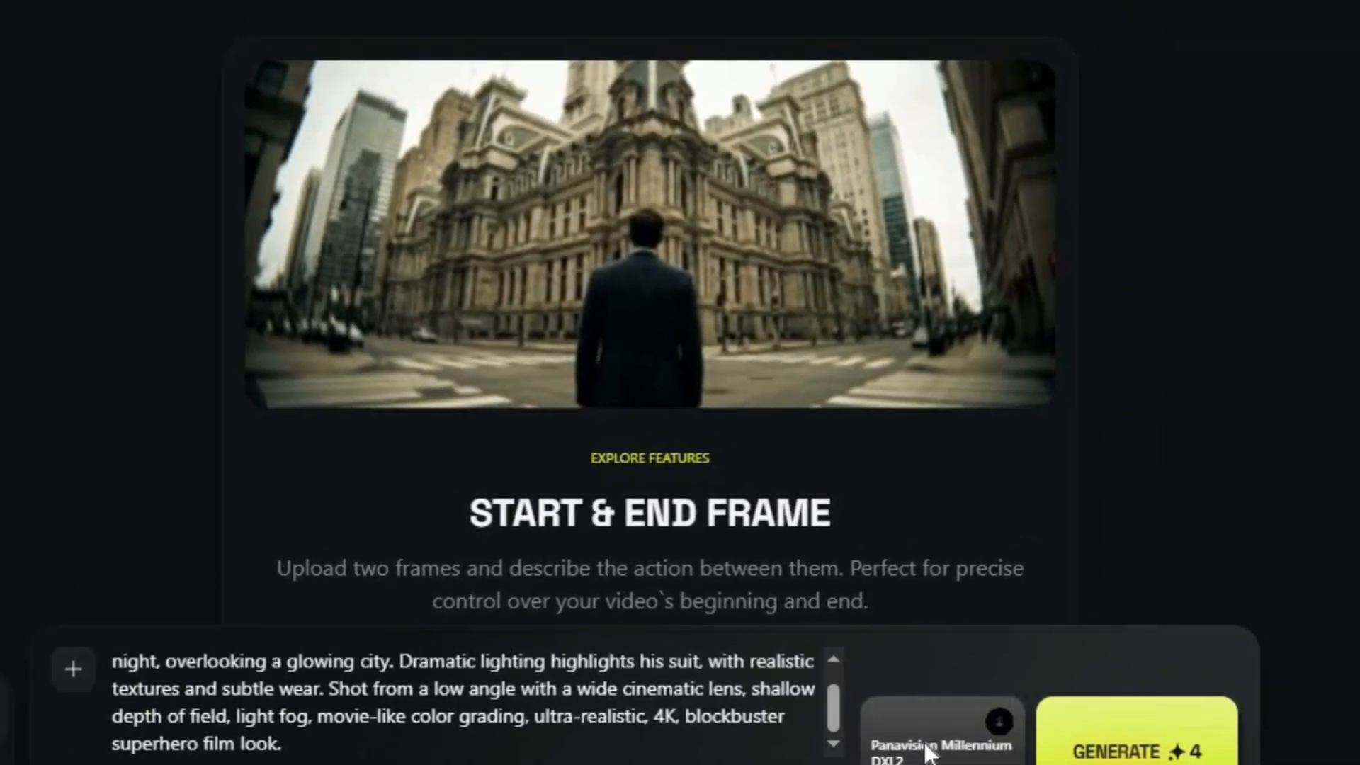
Step: Set the camera to Arri Alexa 35 with a Zeiss Ultra Prime lens at 35 mm and f/1.4
click(928, 752)
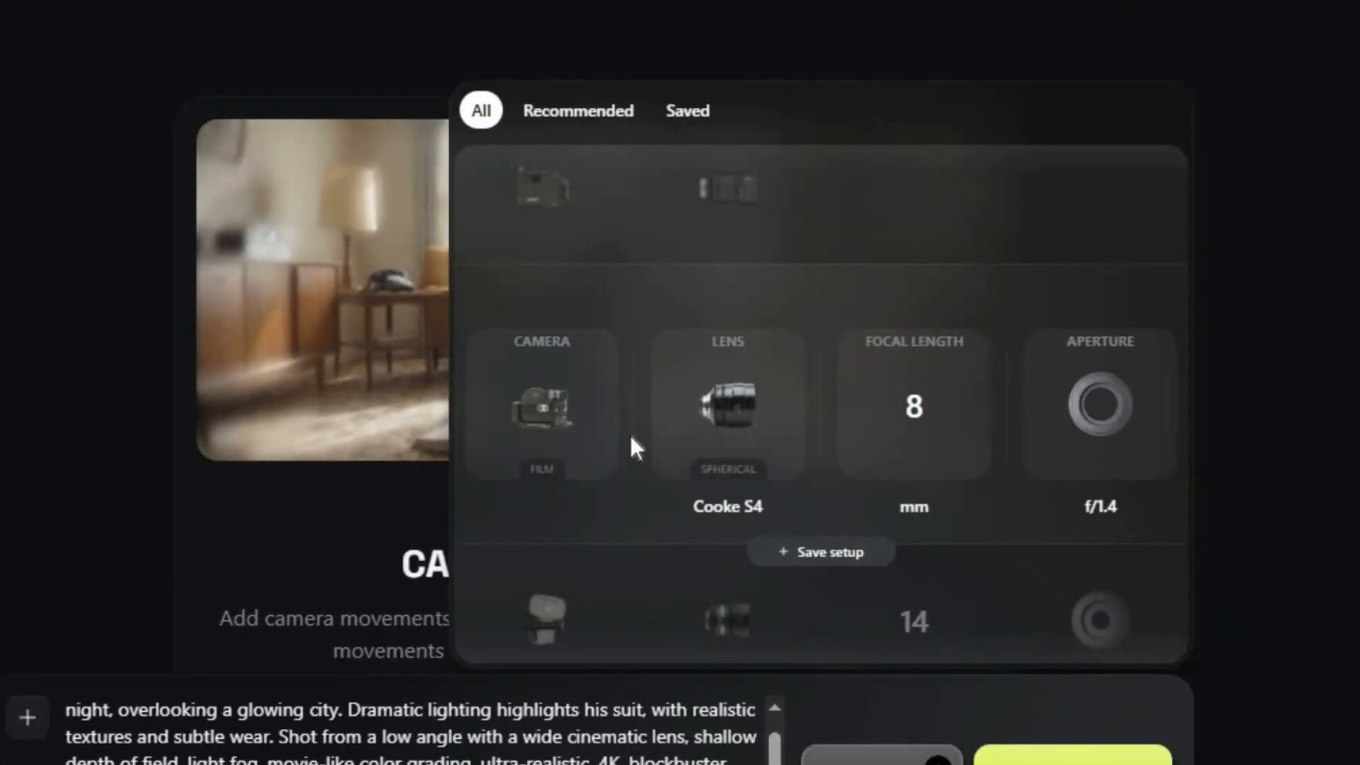
scroll(629, 432, up, 1)
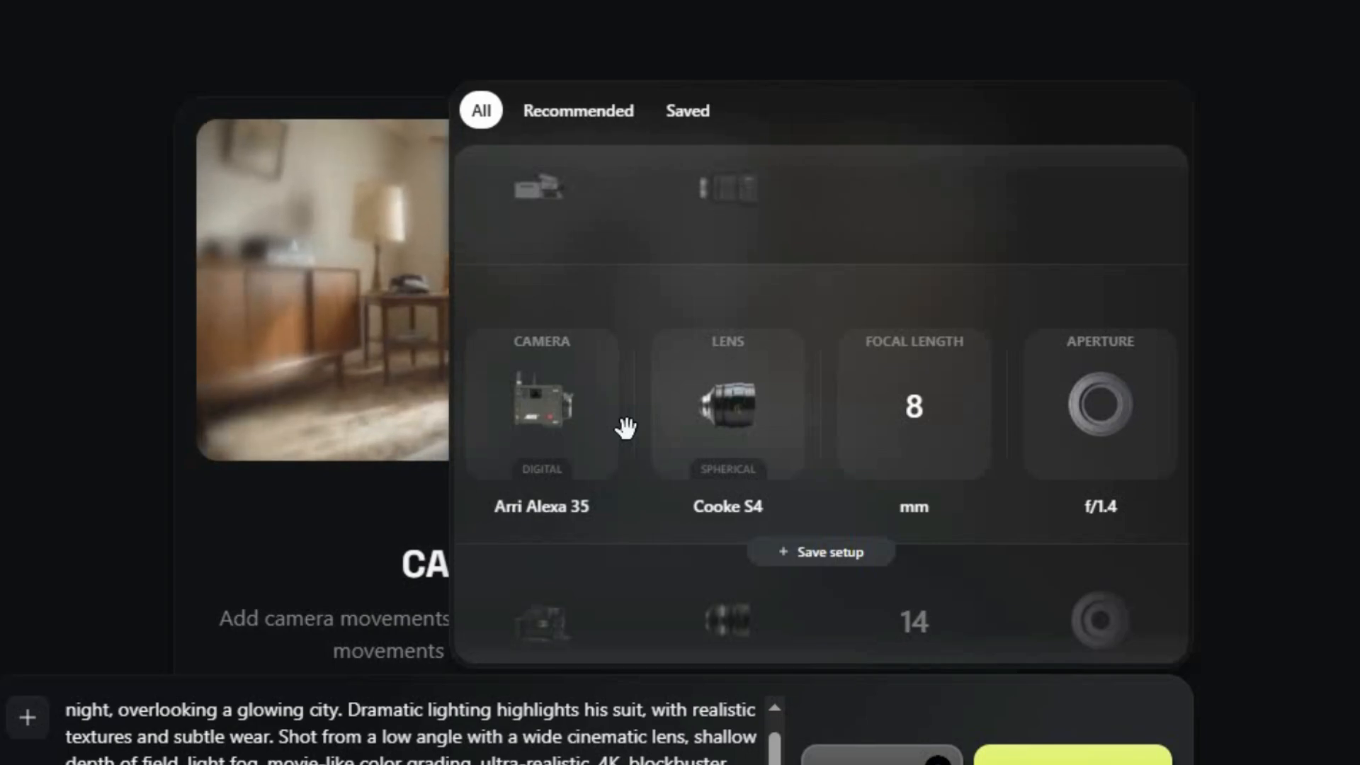
scroll(625, 428, up, 1)
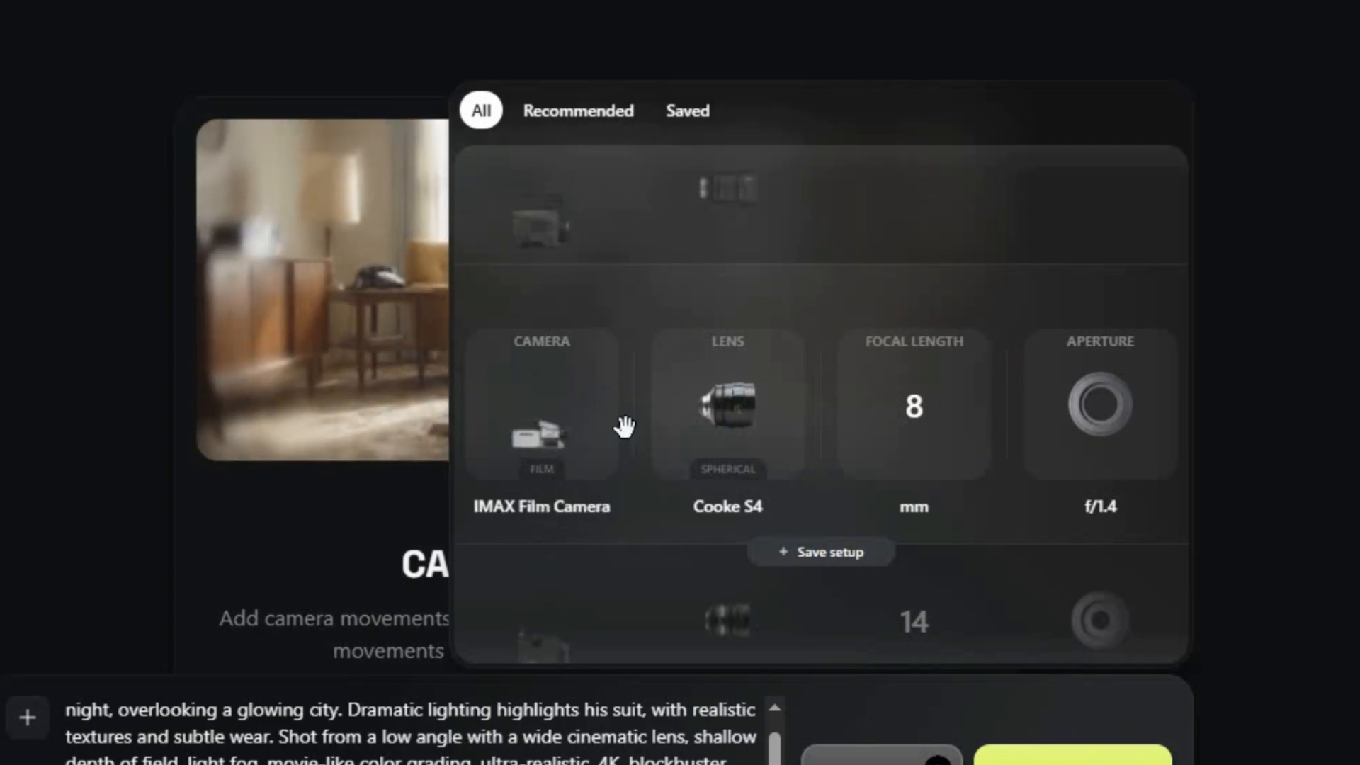
scroll(625, 426, up, 1)
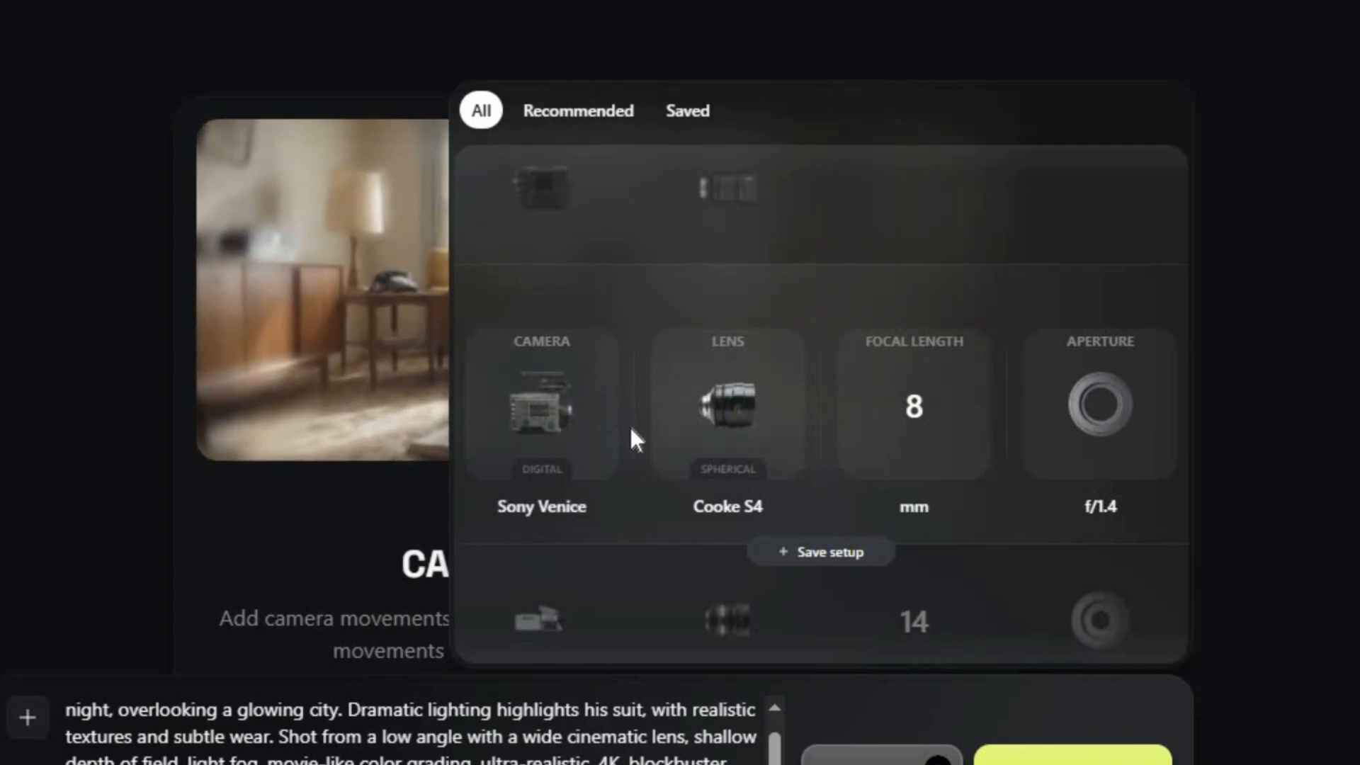
scroll(636, 440, down, 1)
scroll(630, 434, down, 1)
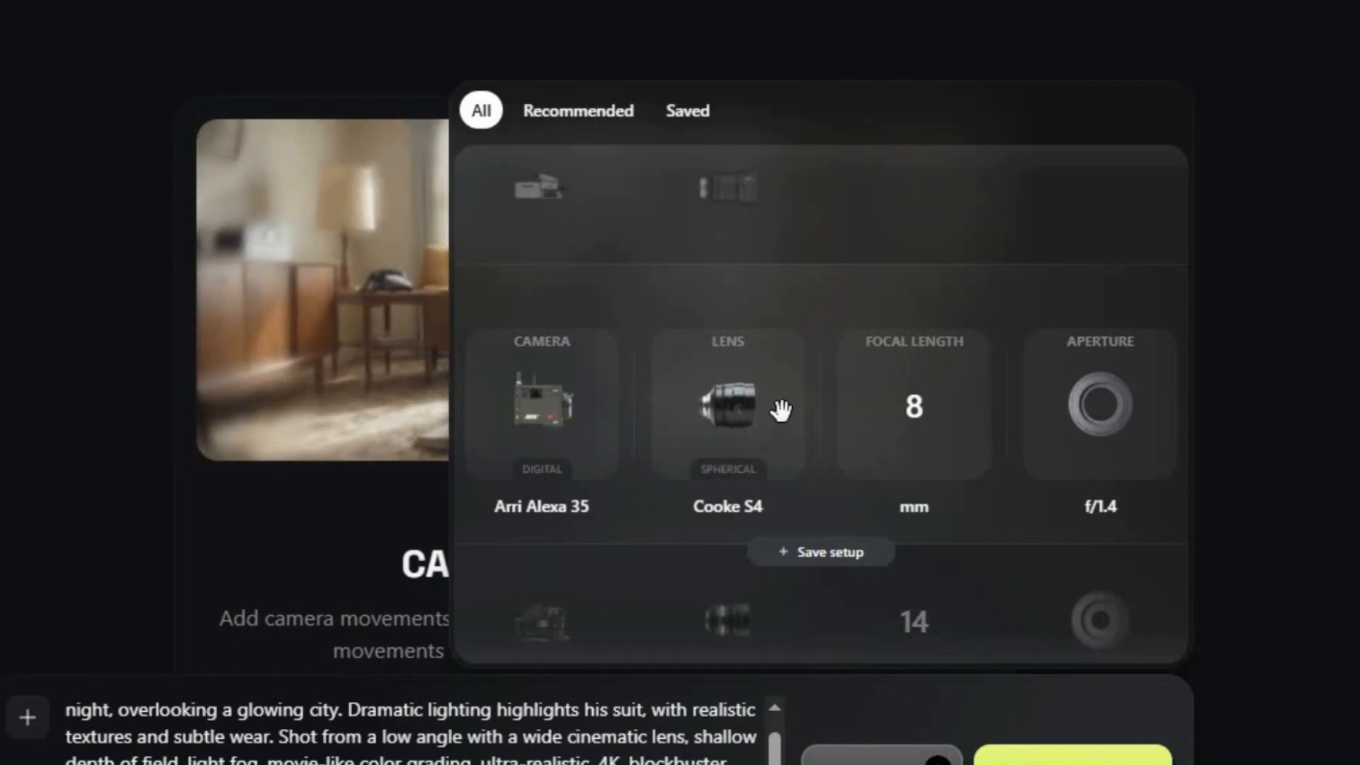
scroll(782, 411, down, 3)
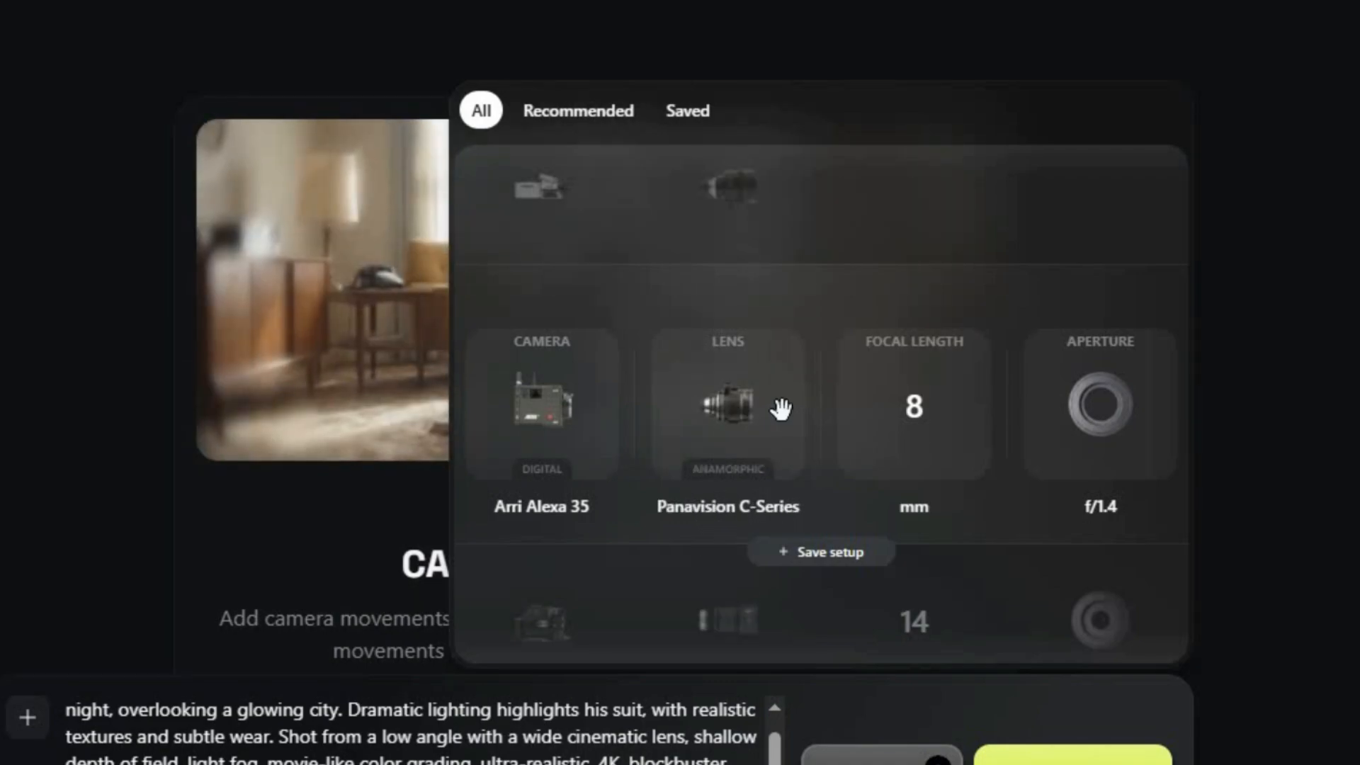
scroll(792, 411, down, 1)
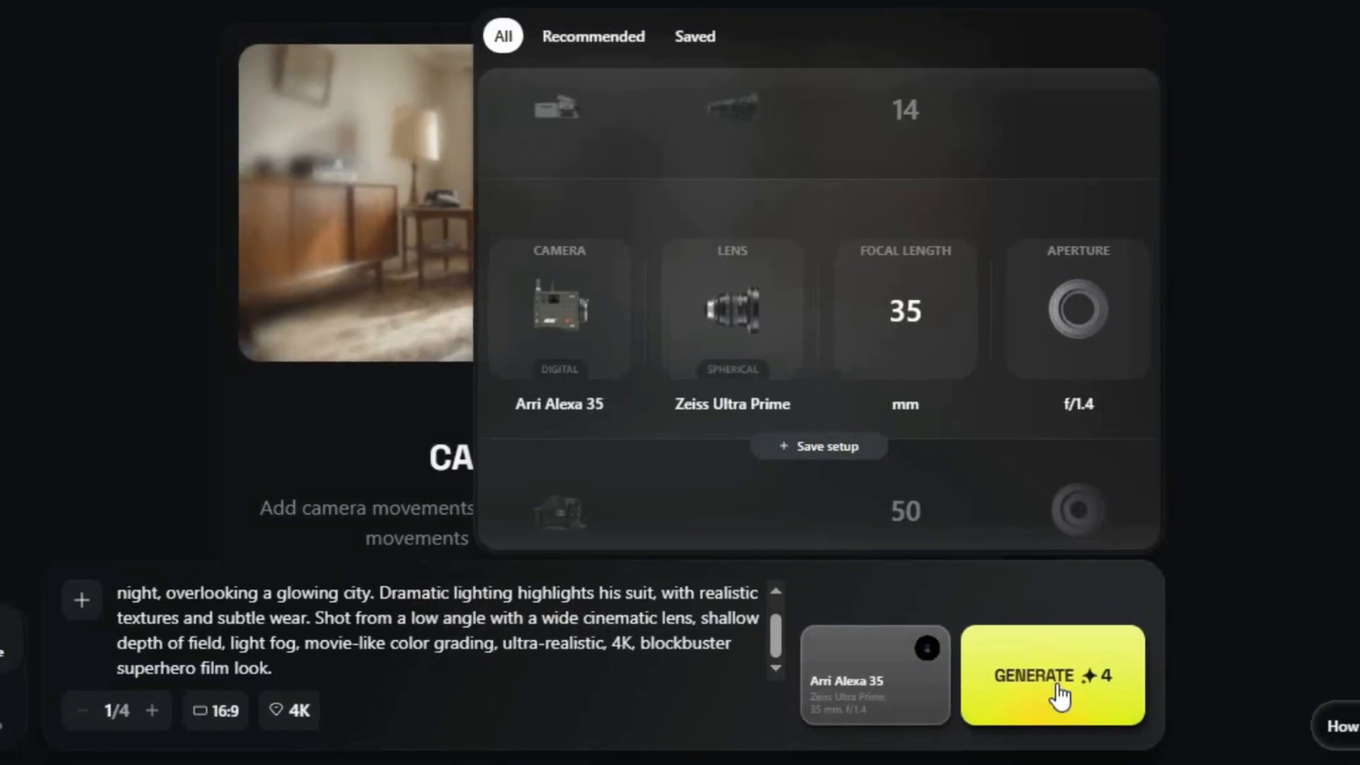
Step: Generate an image from the prompt, then generate a further batch of three images
click(1074, 759)
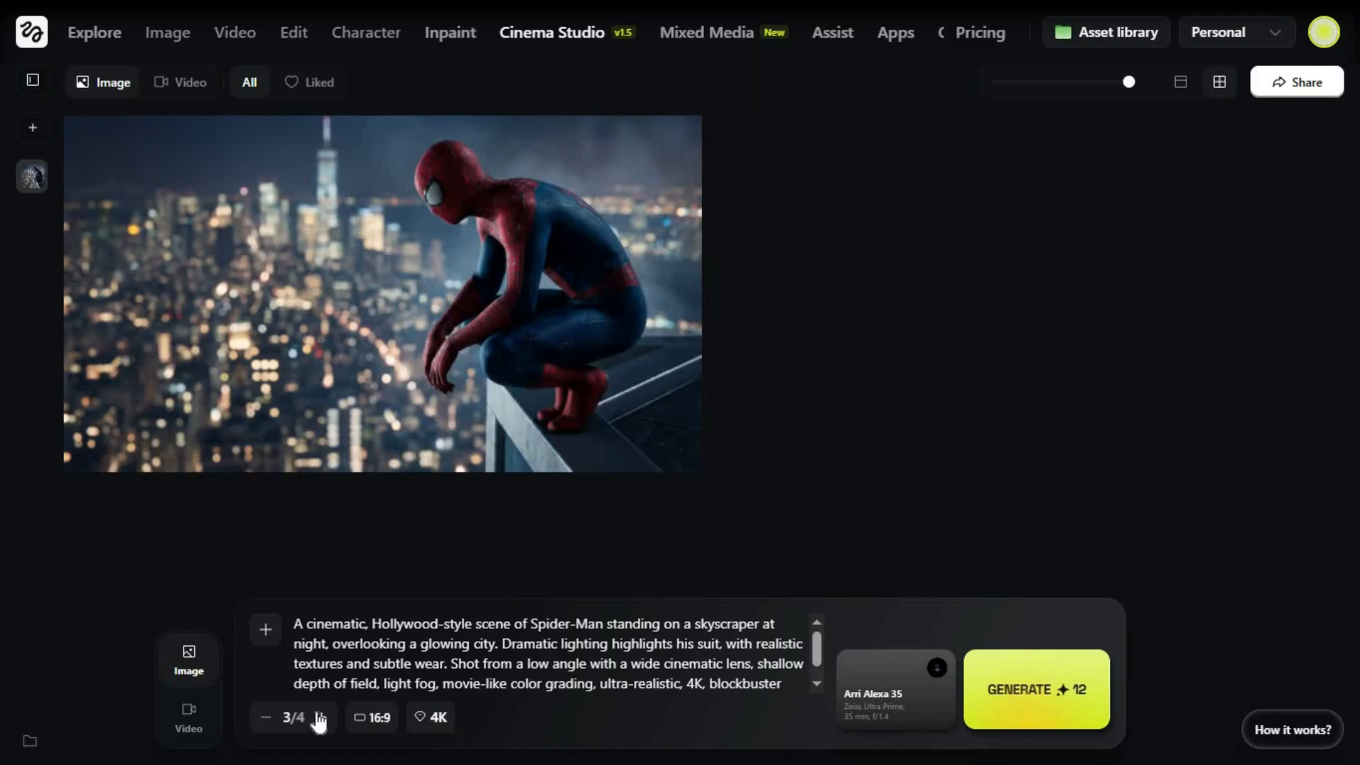
click(1020, 677)
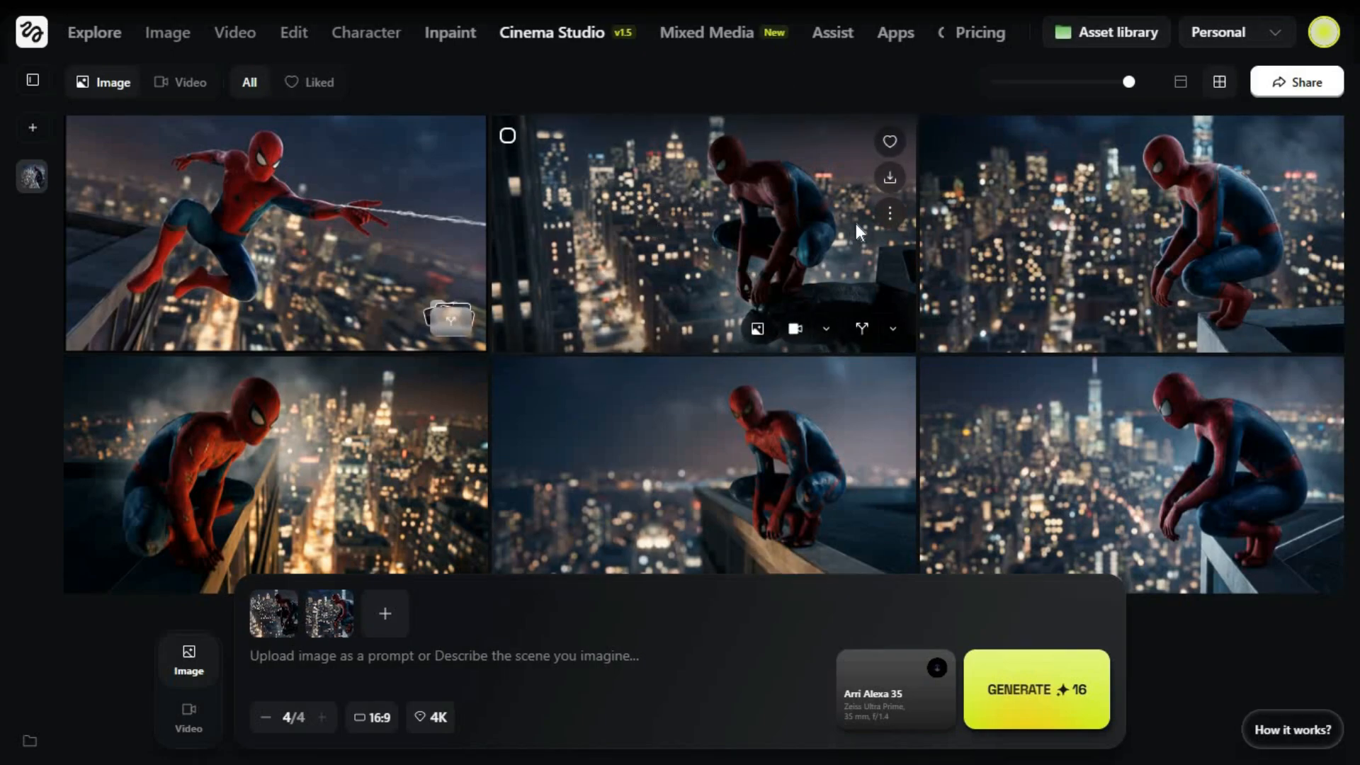
Step: Examine the options and action menus of the second generated image
click(889, 212)
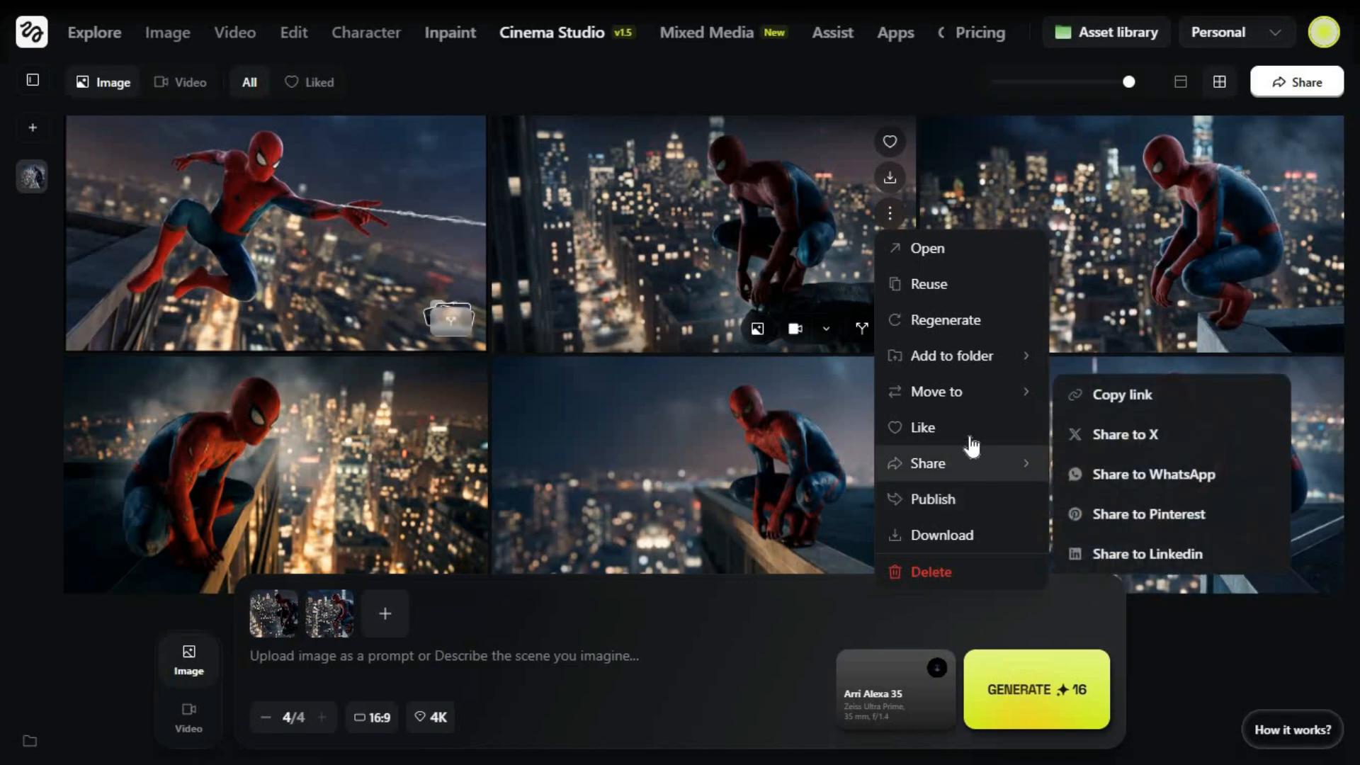
click(885, 212)
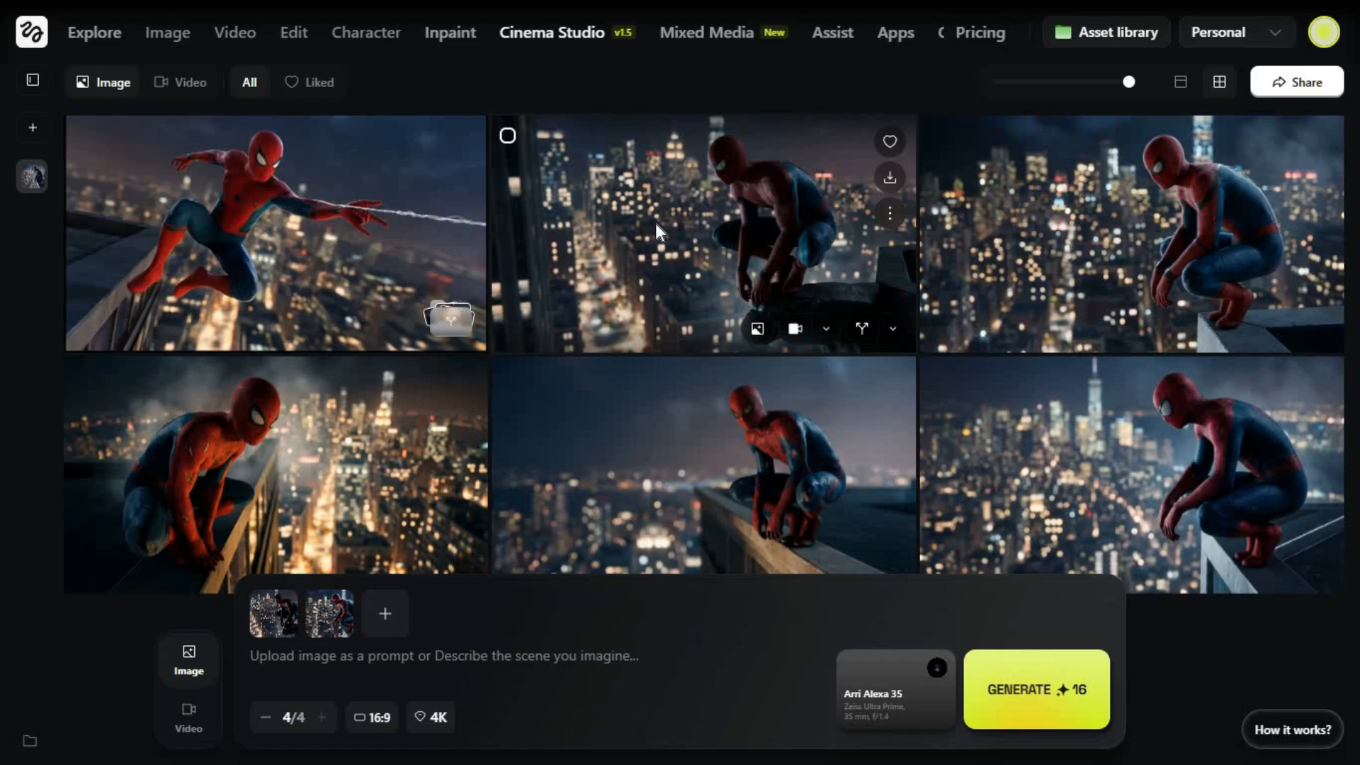
click(890, 330)
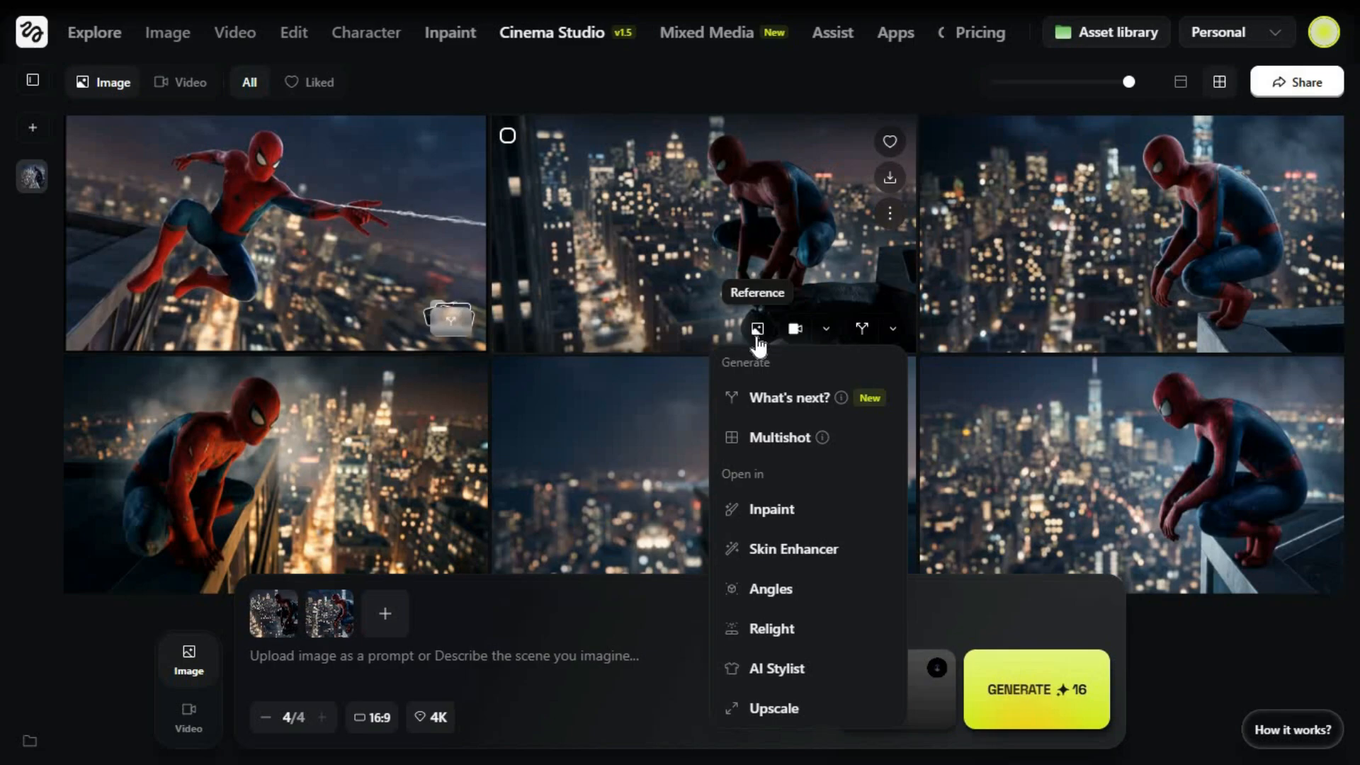
click(826, 330)
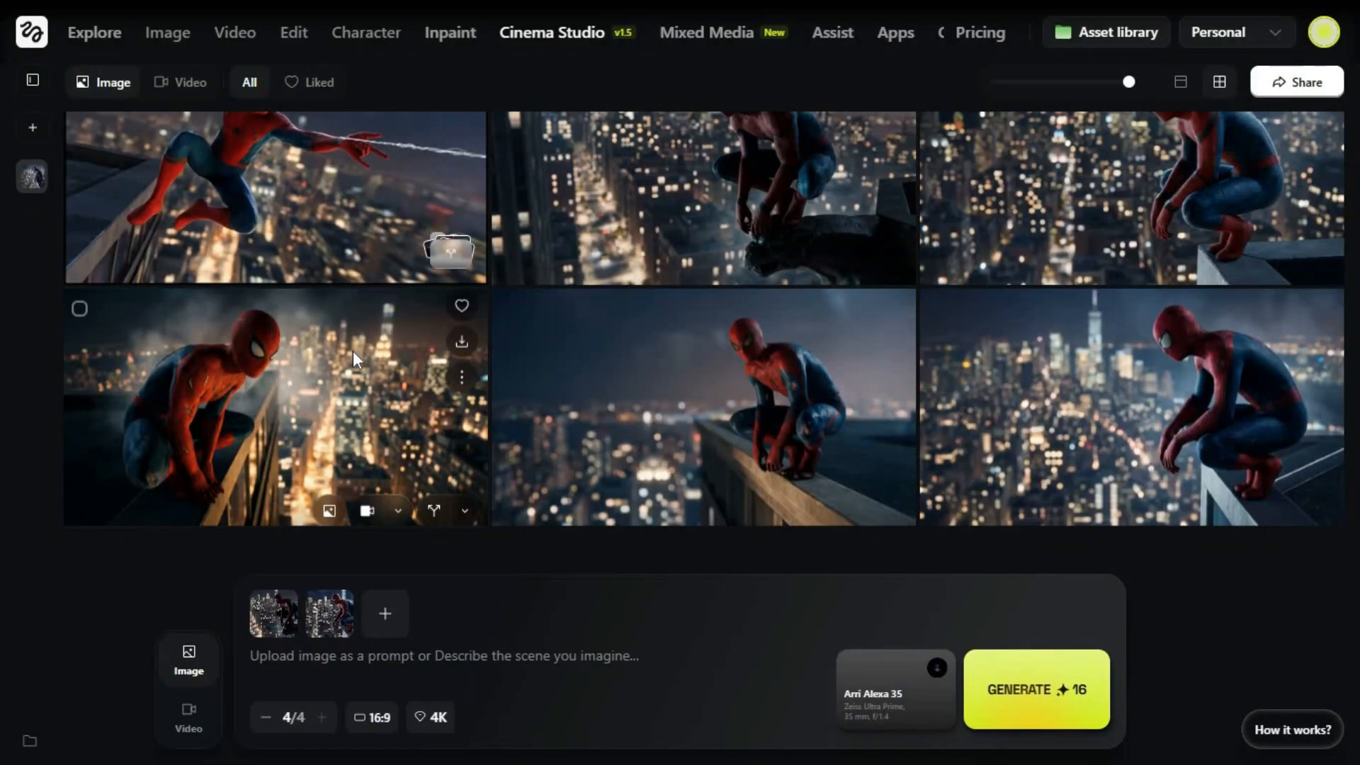
Step: Preview the crouching Spider-Man image and set it as the Start Frame of a video
click(354, 350)
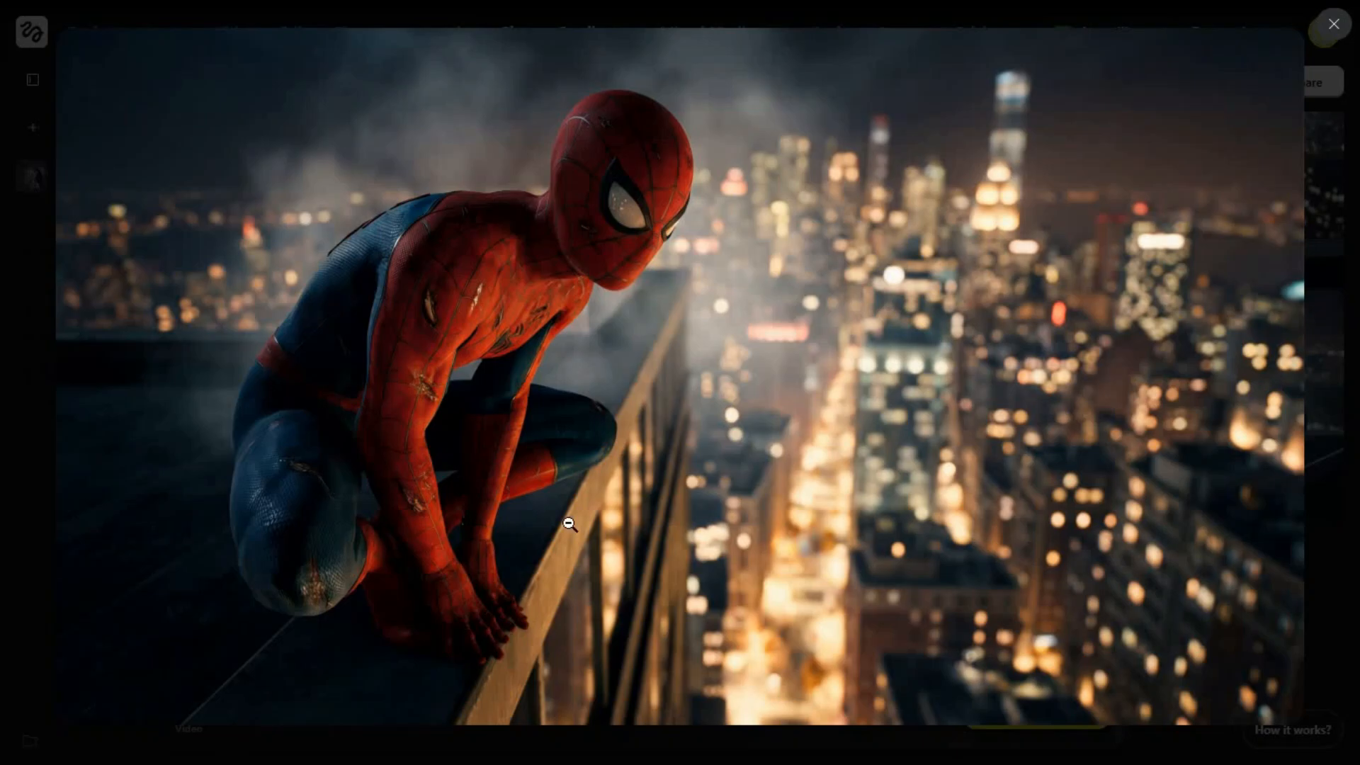
click(860, 375)
click(383, 506)
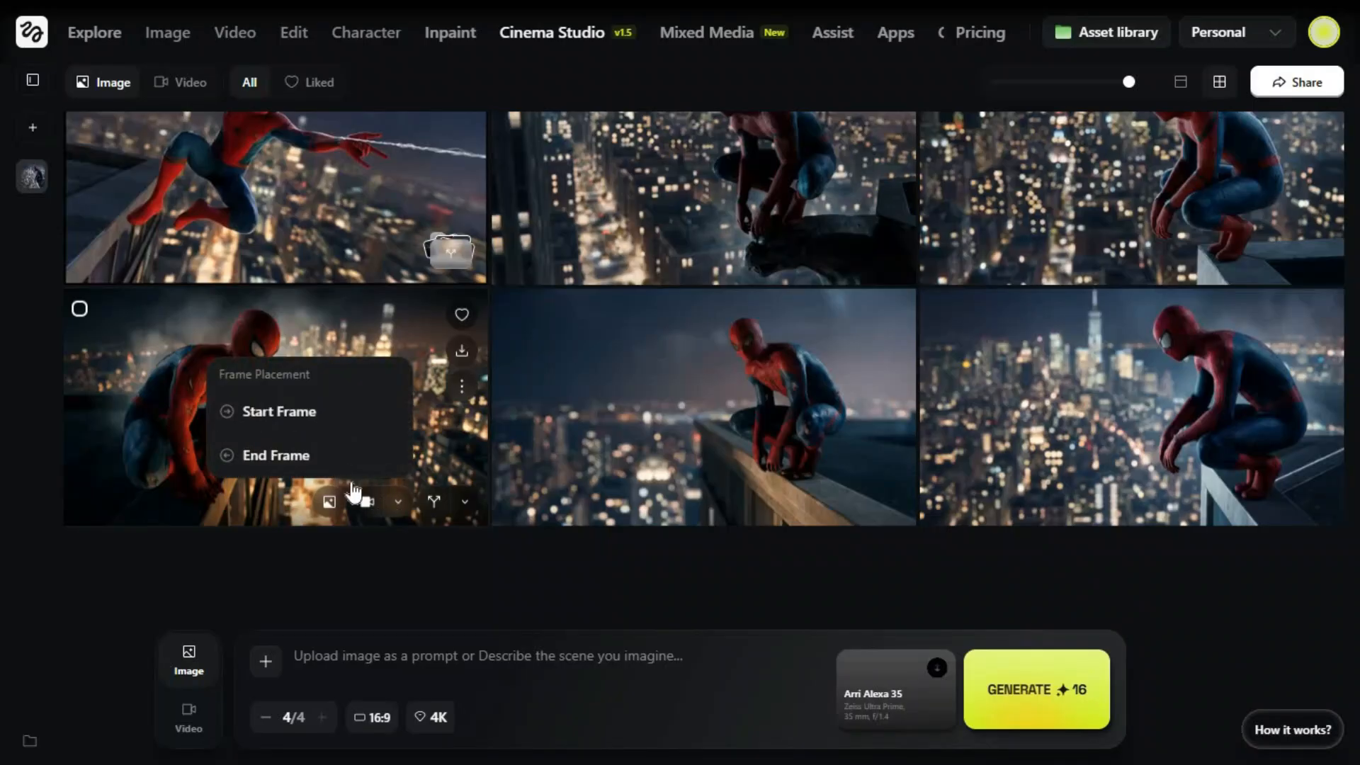
click(296, 406)
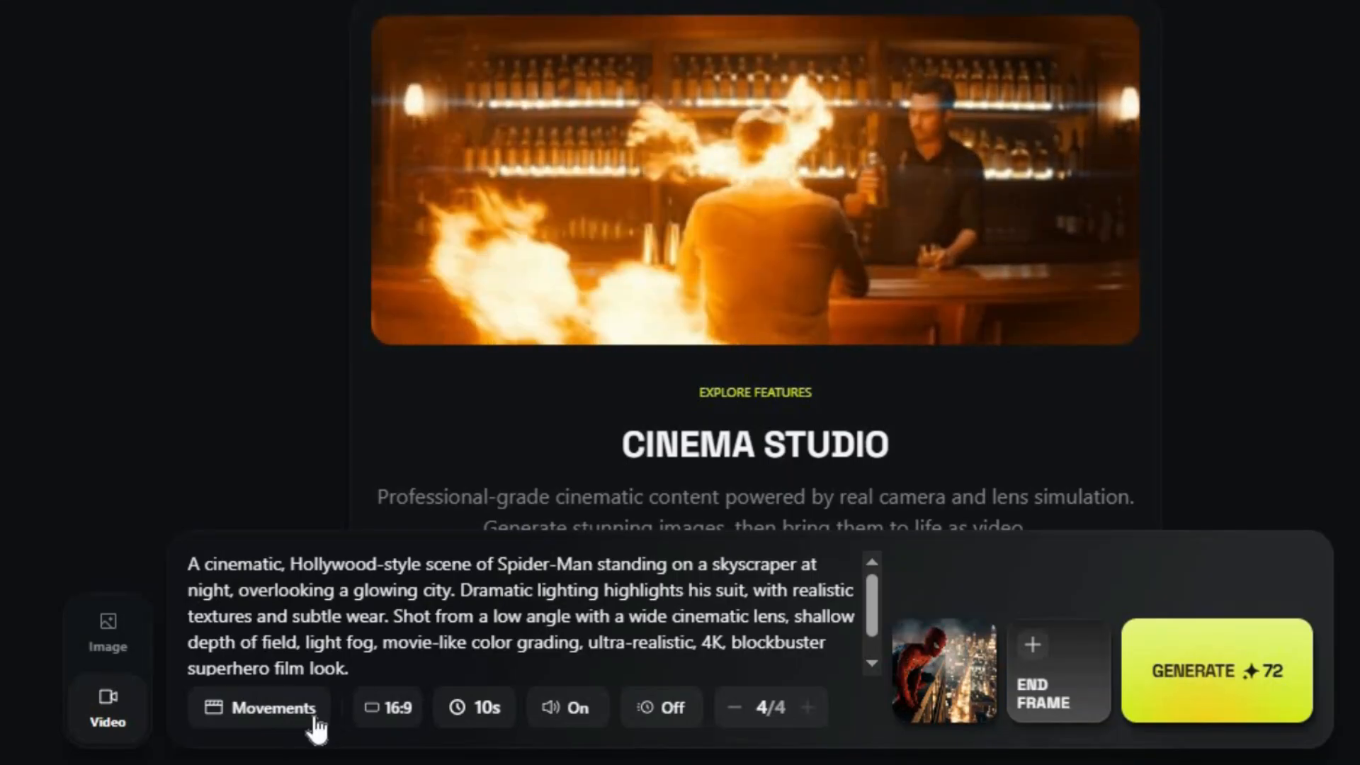
Step: Choose the Zoom in camera movement for the video
click(301, 717)
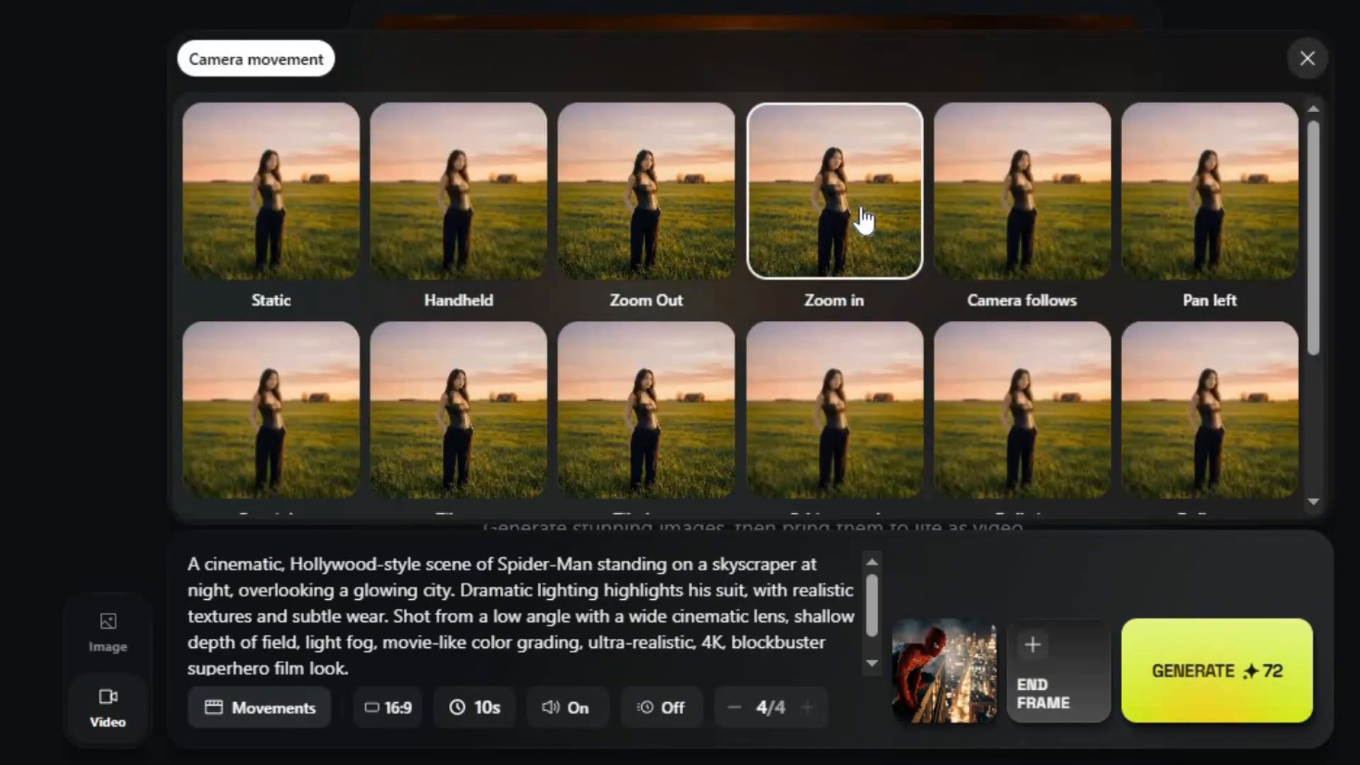
scroll(863, 221, down, 3)
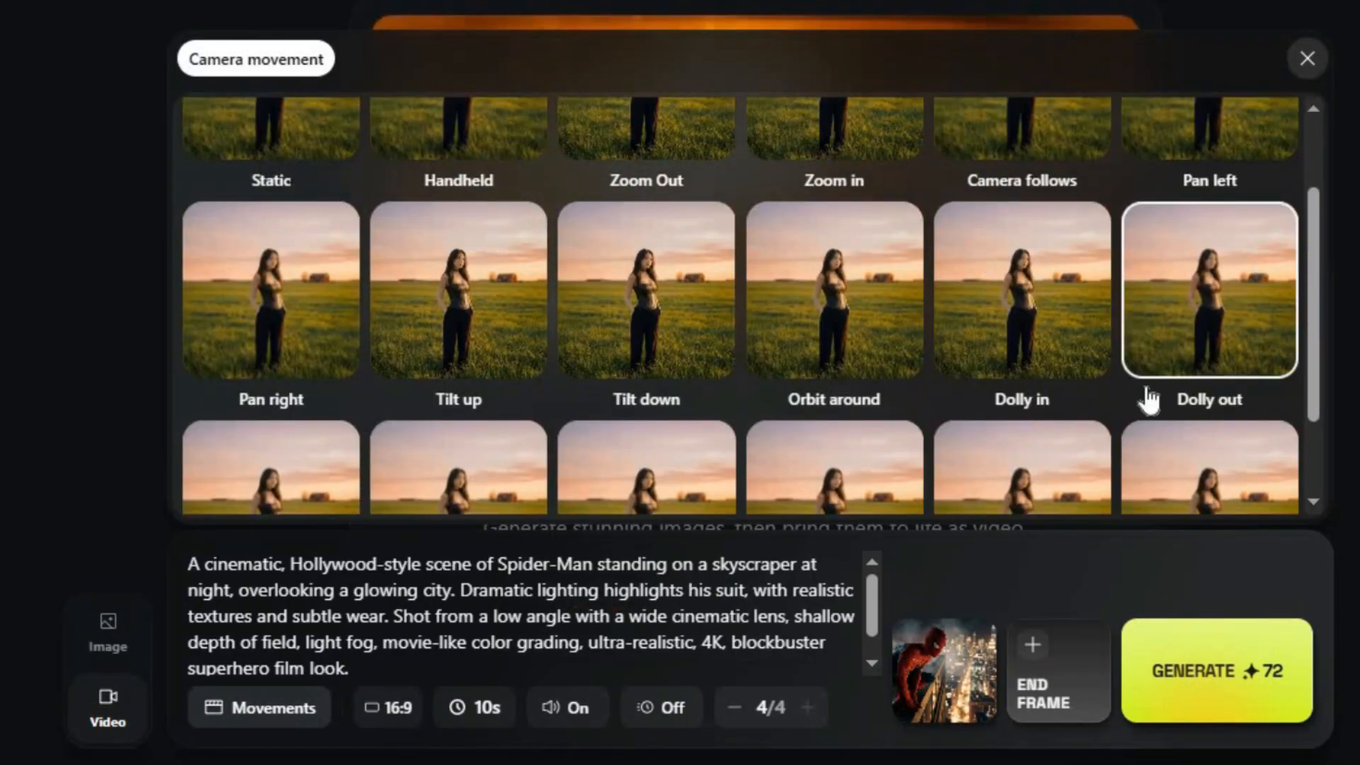
scroll(865, 415, up, 3)
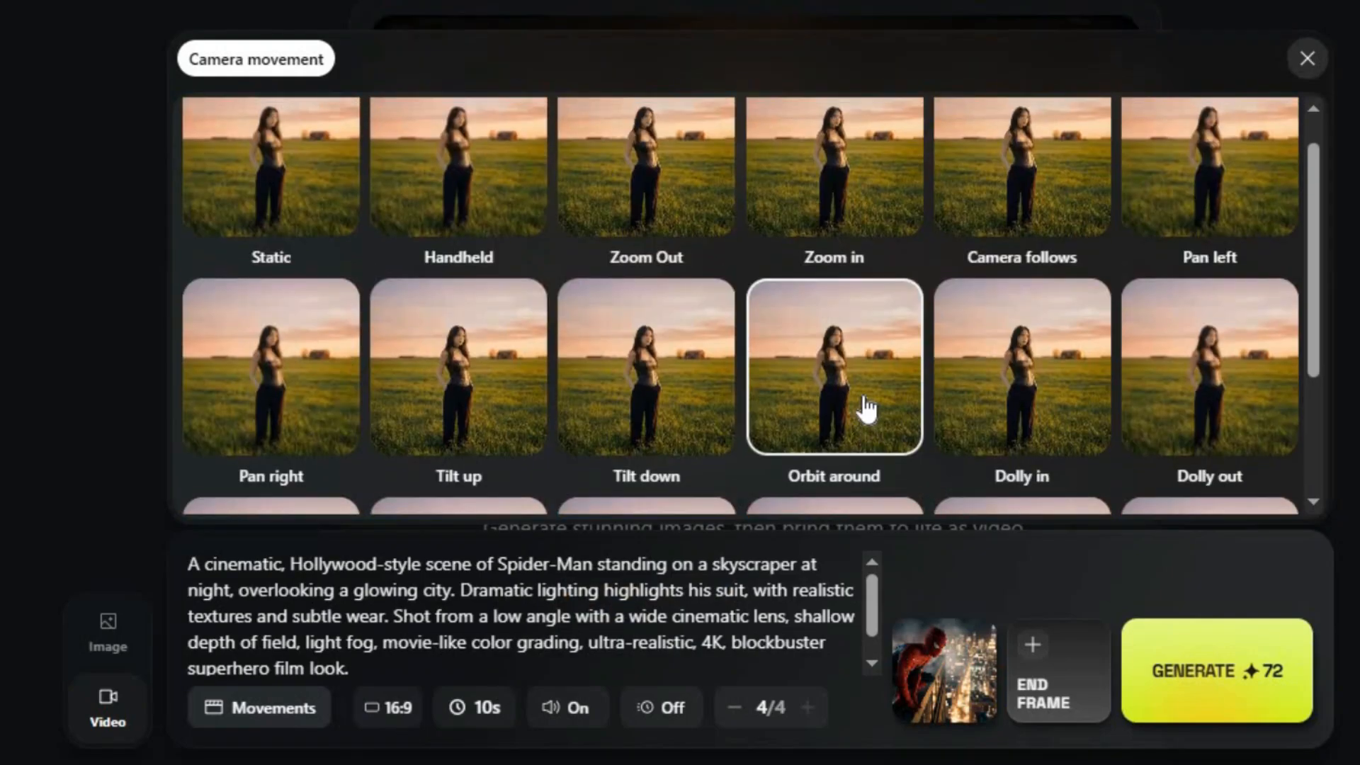
scroll(864, 414, up, 1)
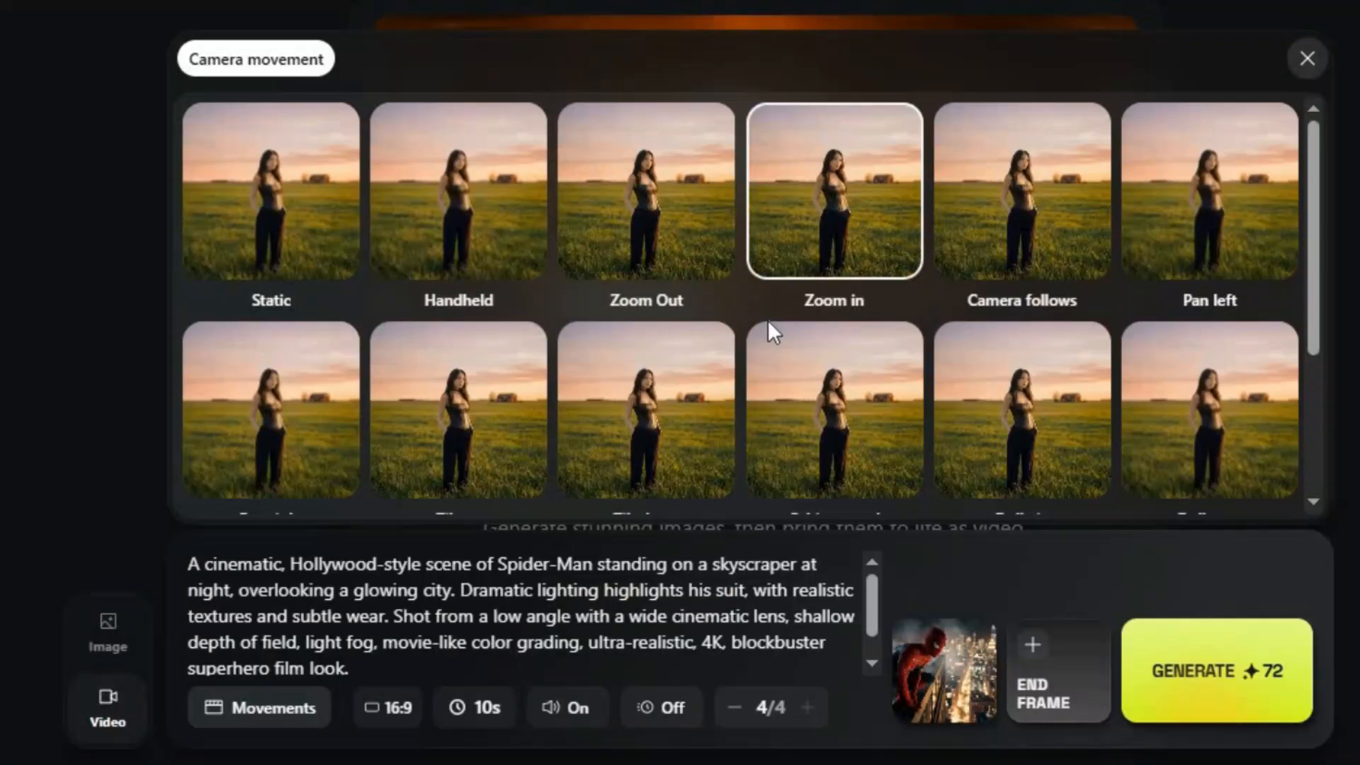
scroll(864, 411, down, 2)
scroll(866, 411, up, 2)
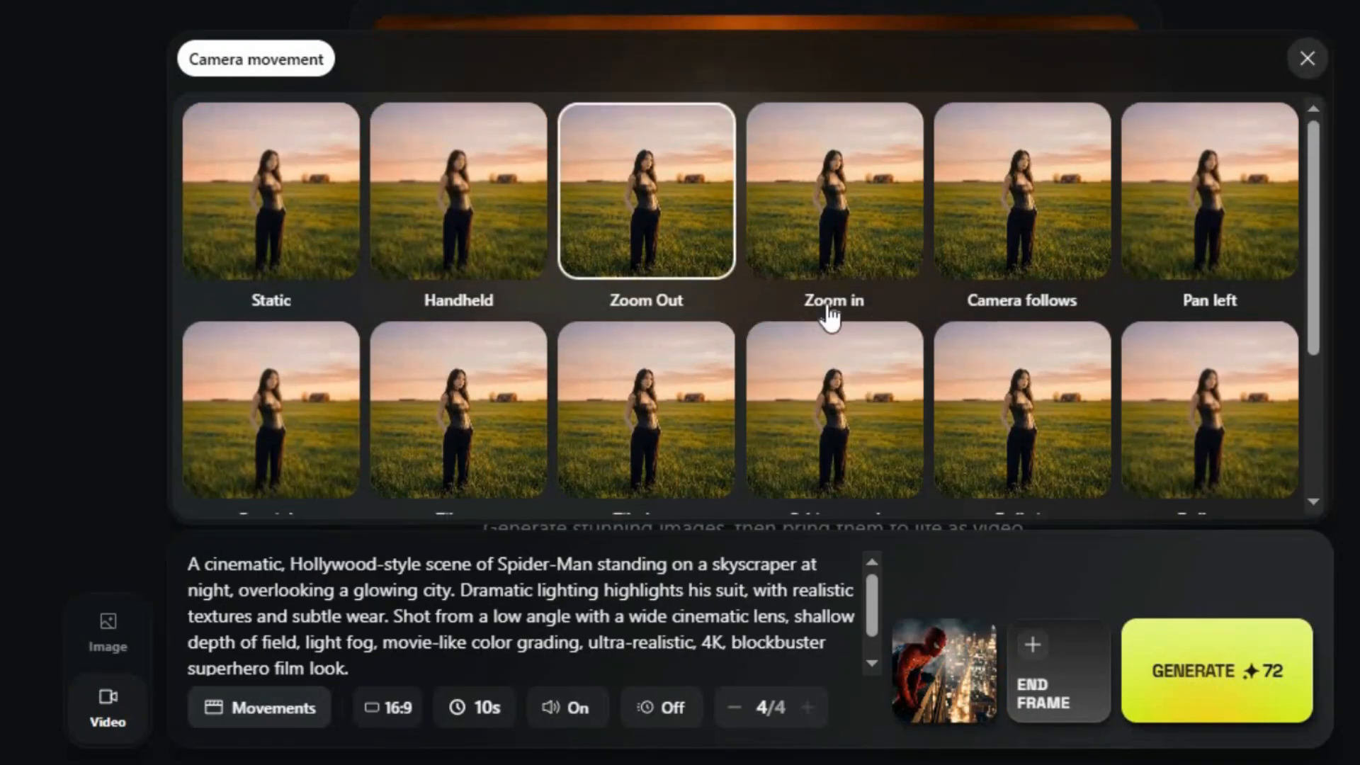
click(852, 205)
click(1305, 59)
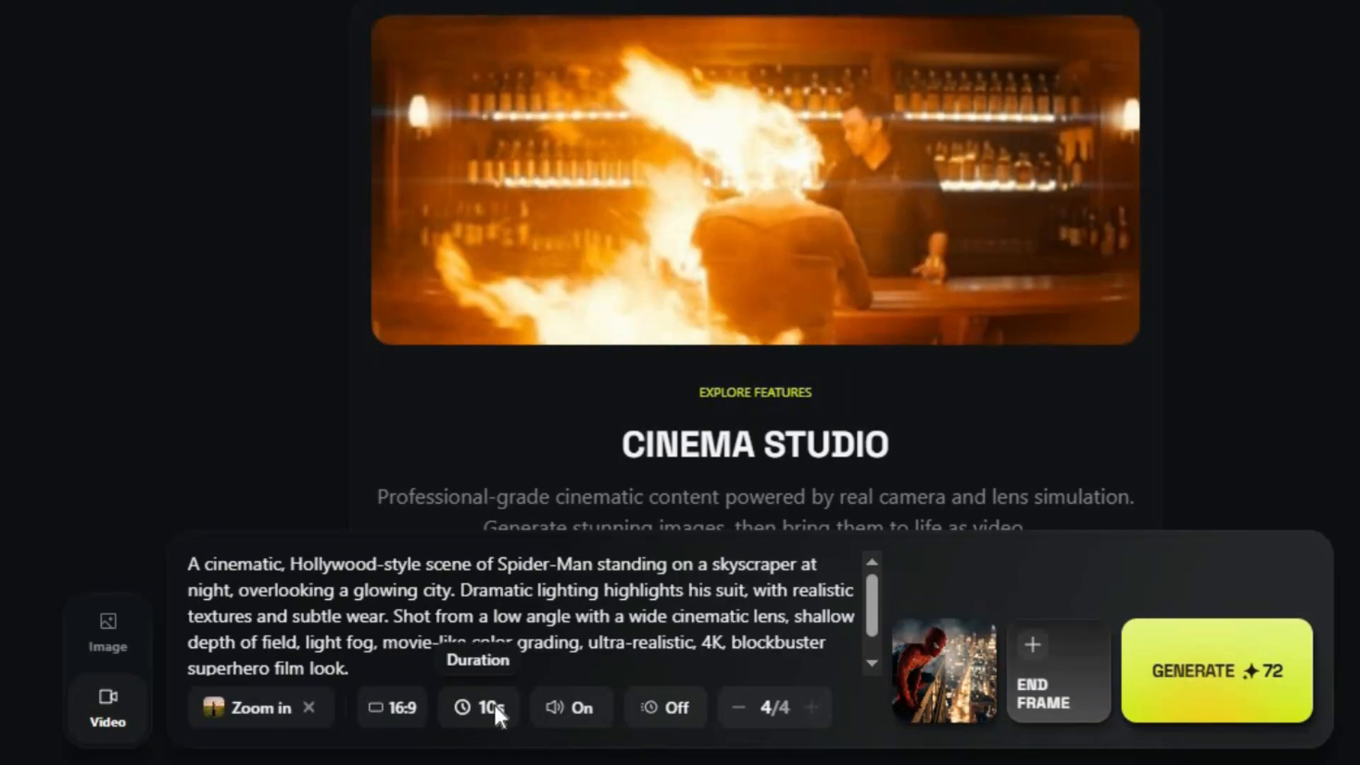
click(487, 705)
click(500, 638)
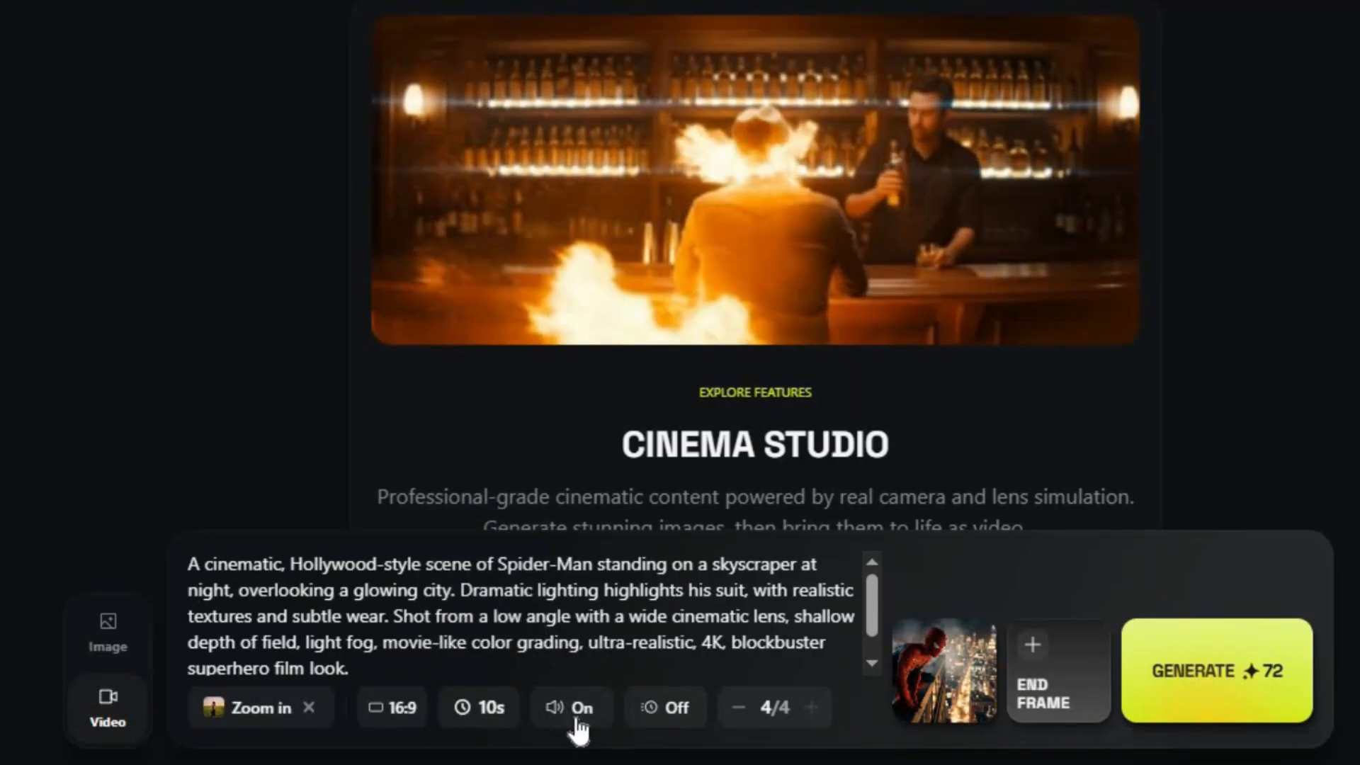
click(578, 722)
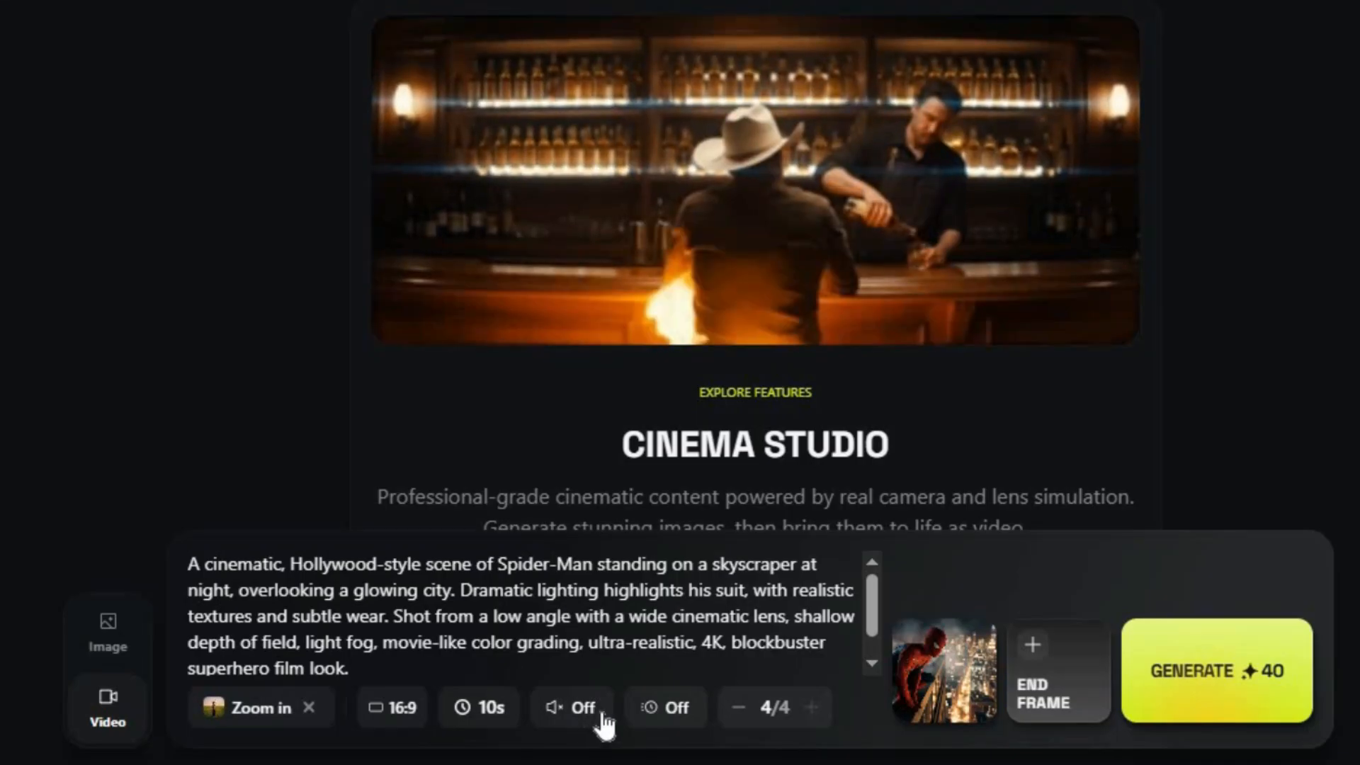
click(601, 723)
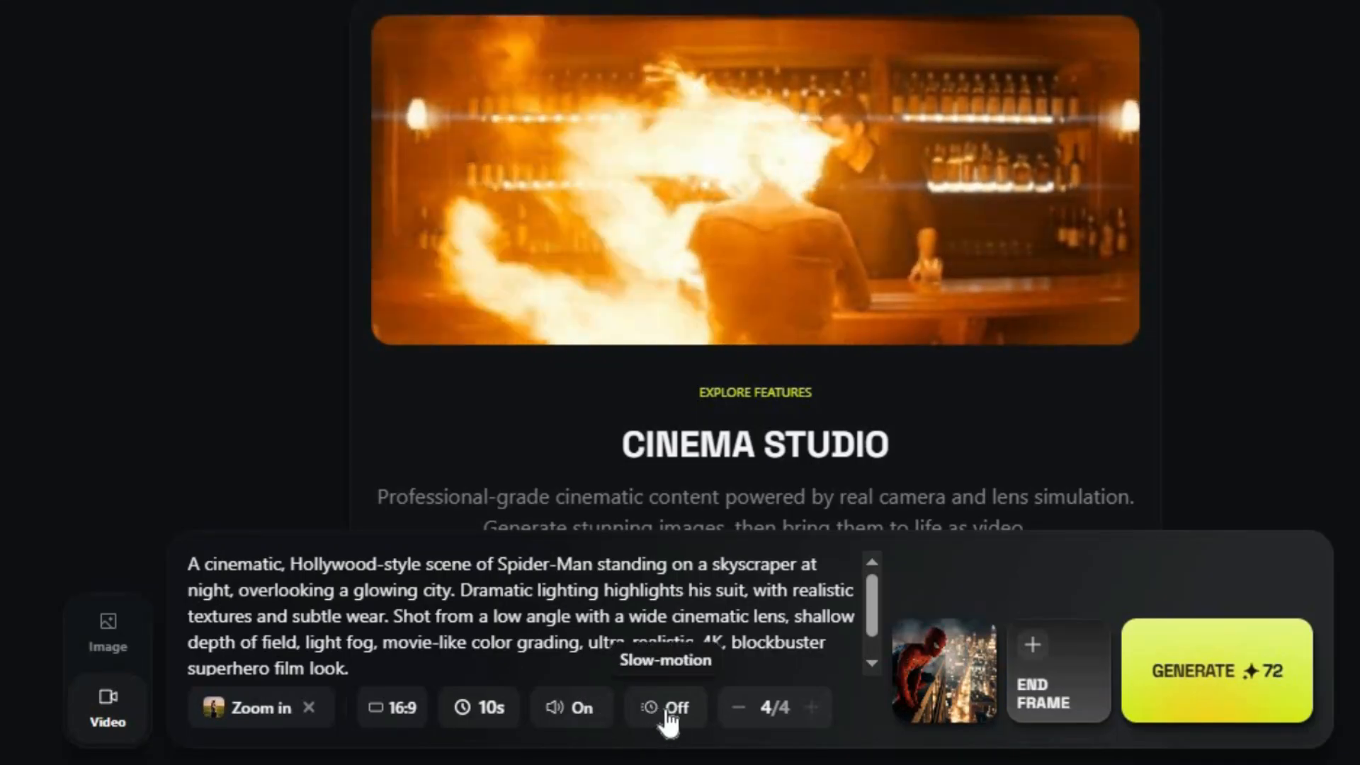
click(668, 719)
click(673, 723)
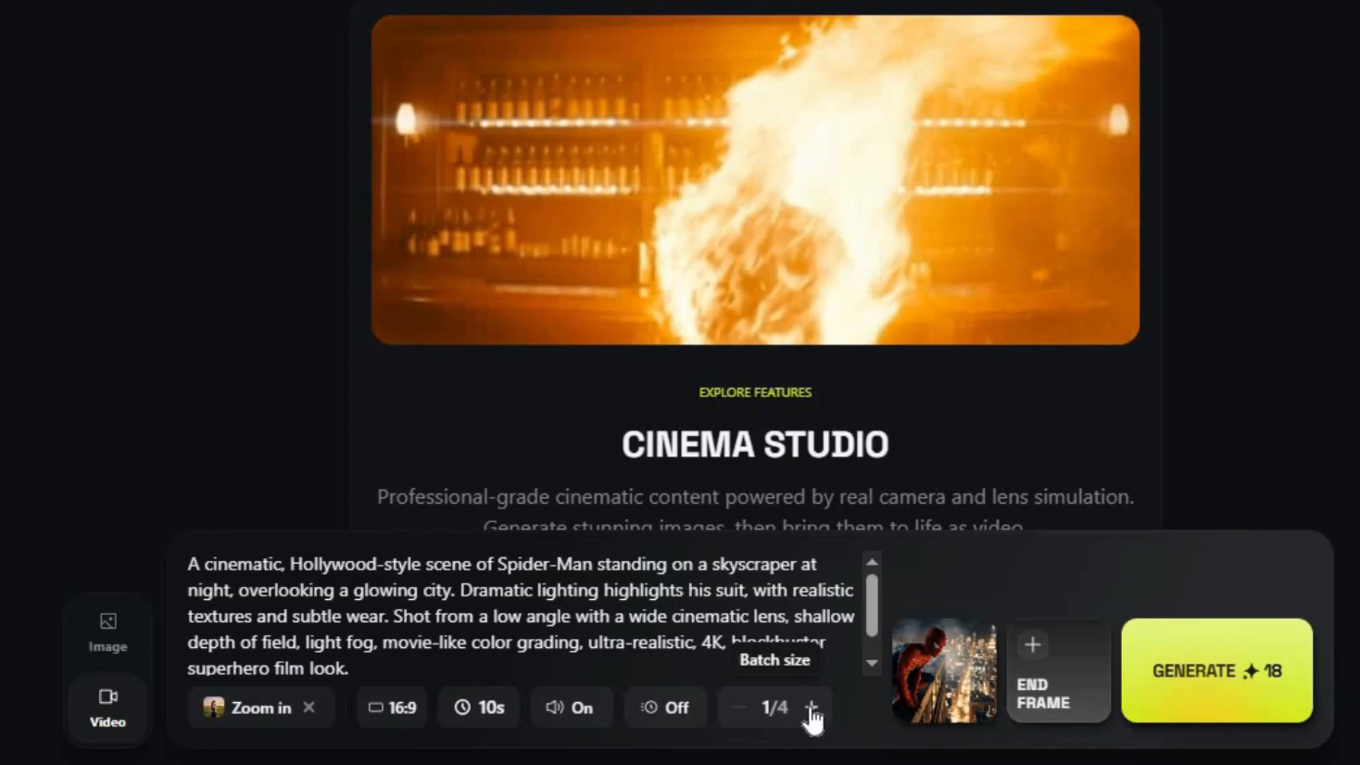
Step: Reduce the video batch size to 3
click(811, 714)
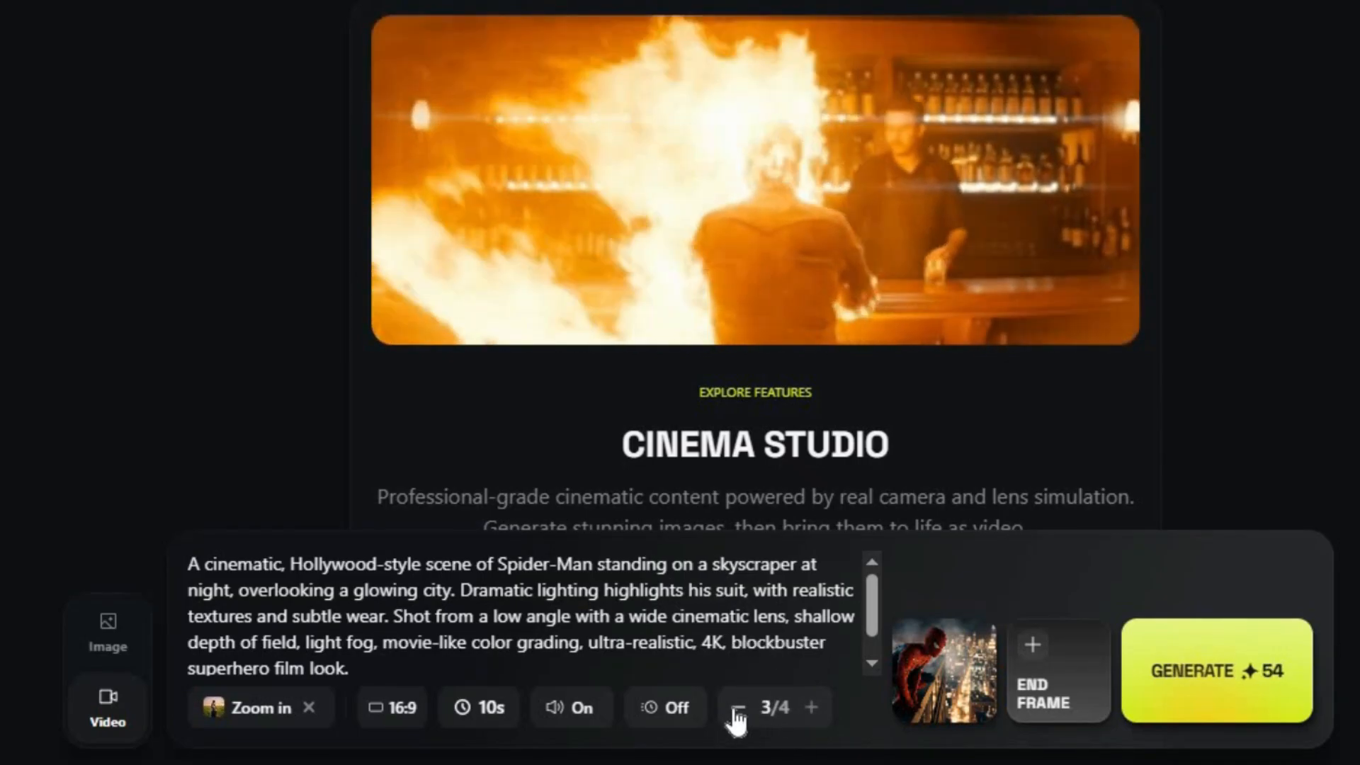
Step: Lower the video batch size to 1 and generate the Zoom in video
click(737, 710)
click(737, 710)
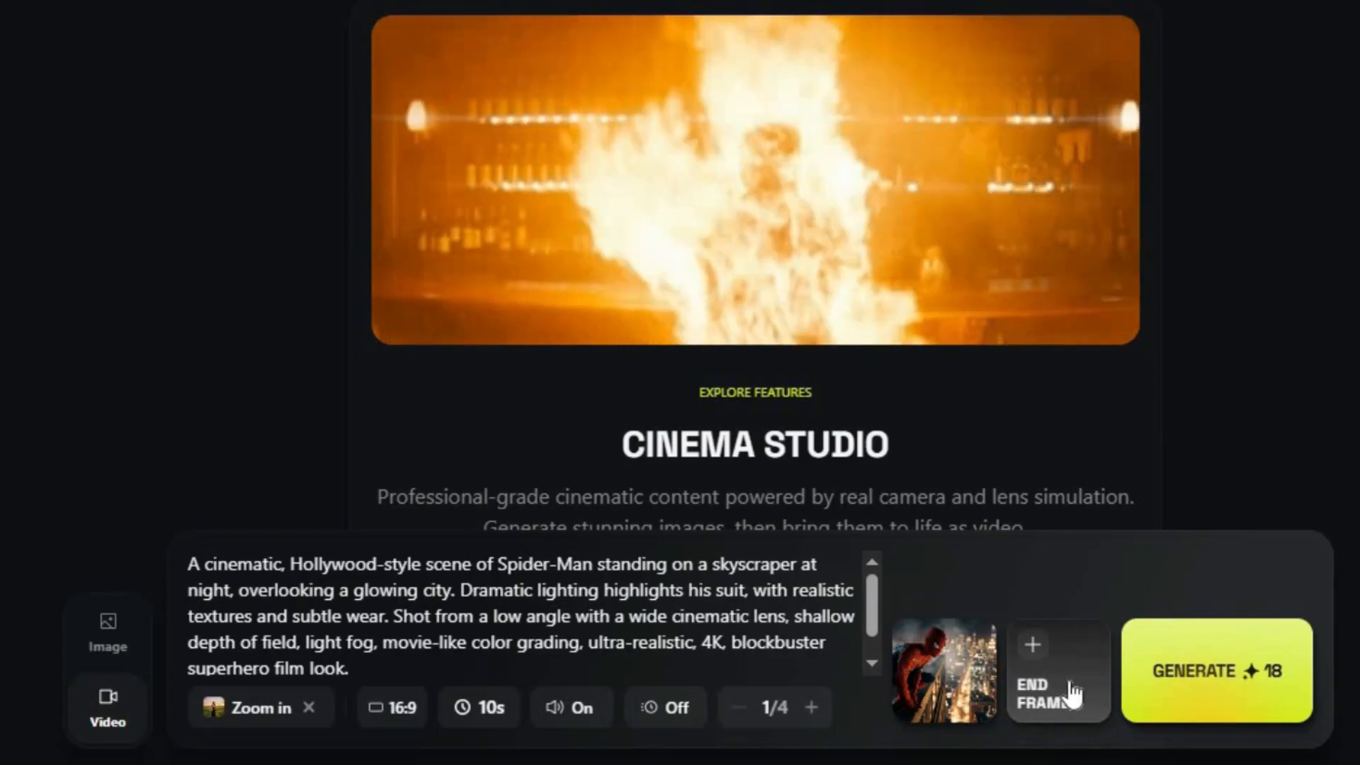
click(1245, 698)
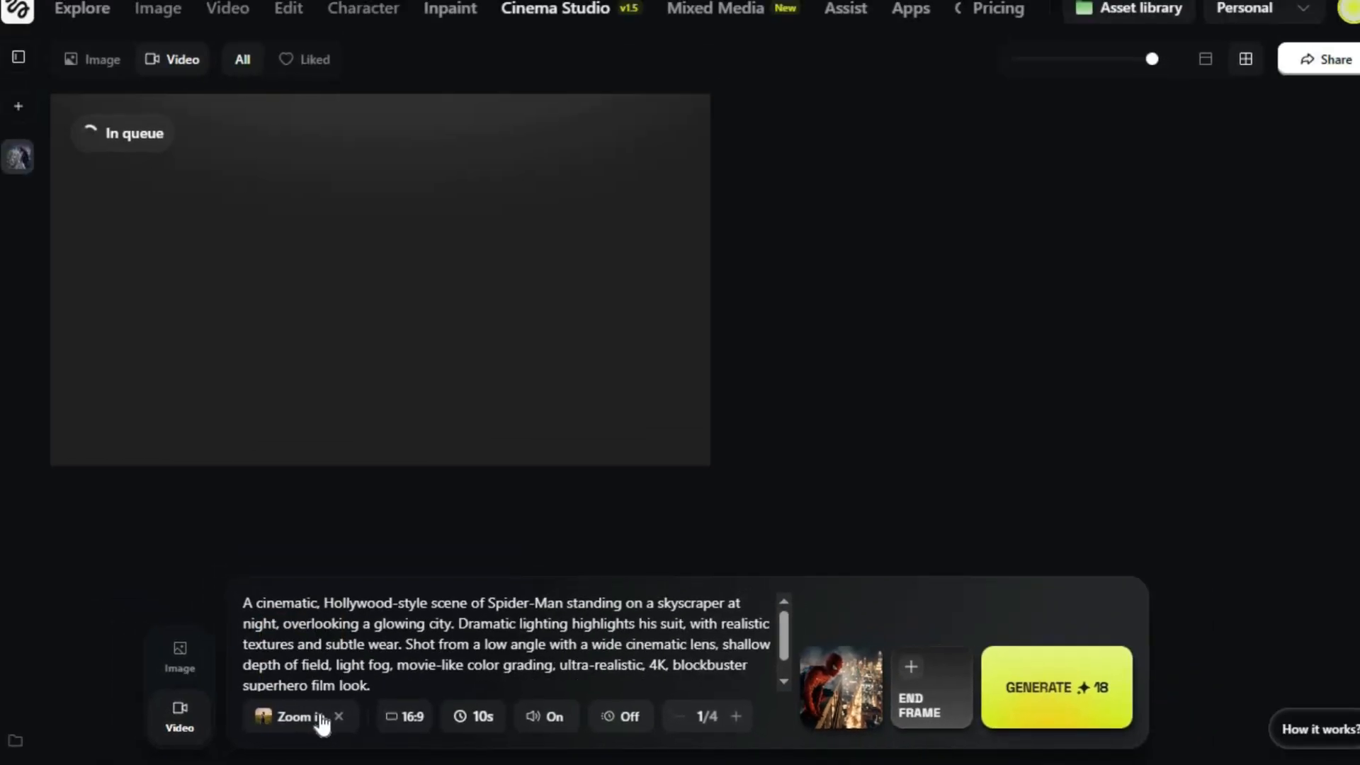
Step: Switch the camera movement to Zoom Out and generate another video
click(338, 716)
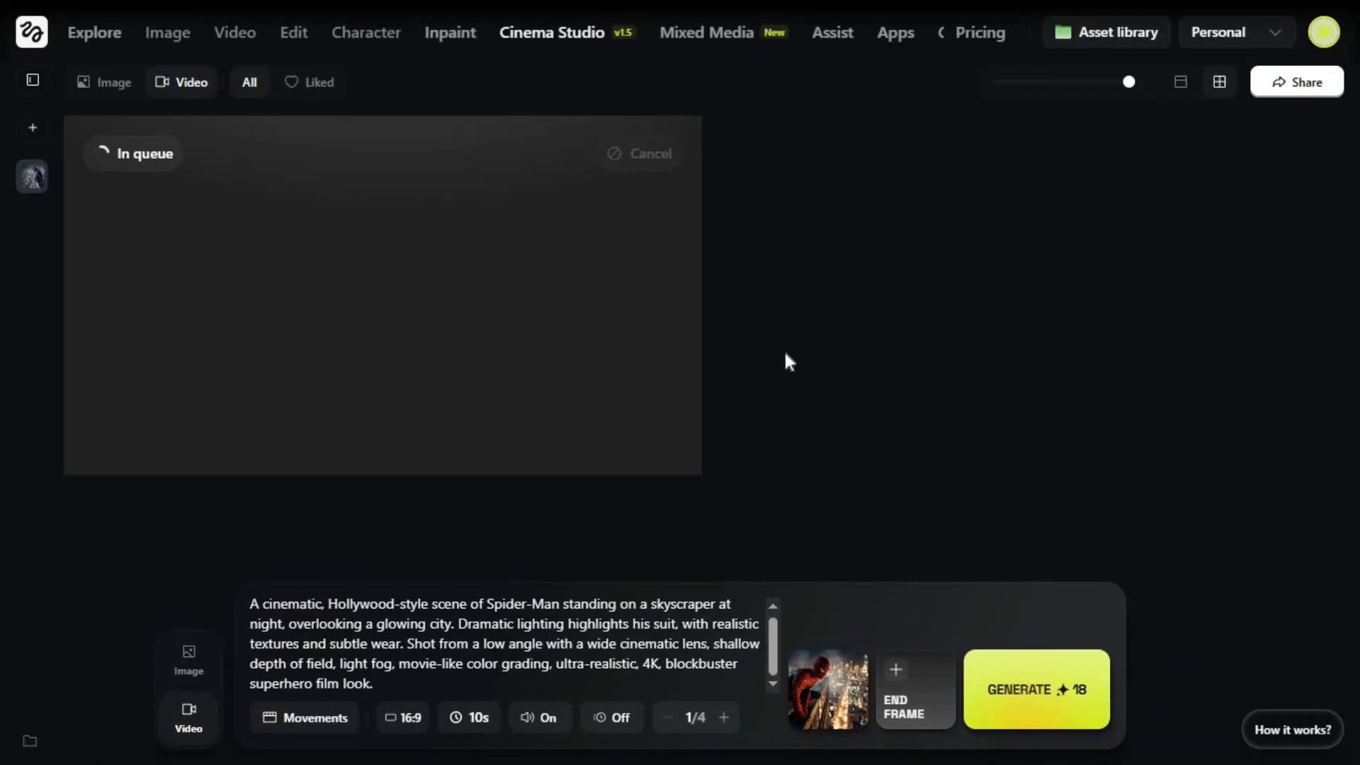
click(306, 718)
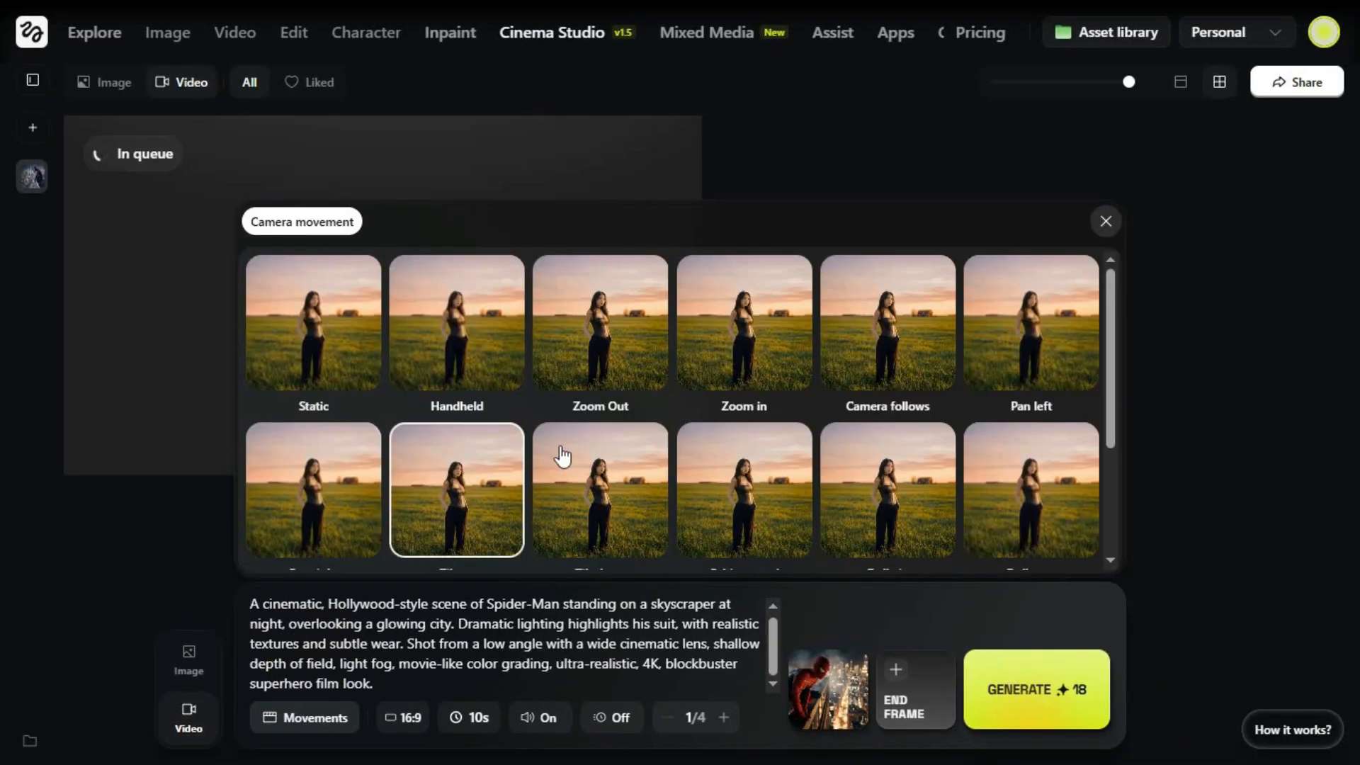
click(613, 331)
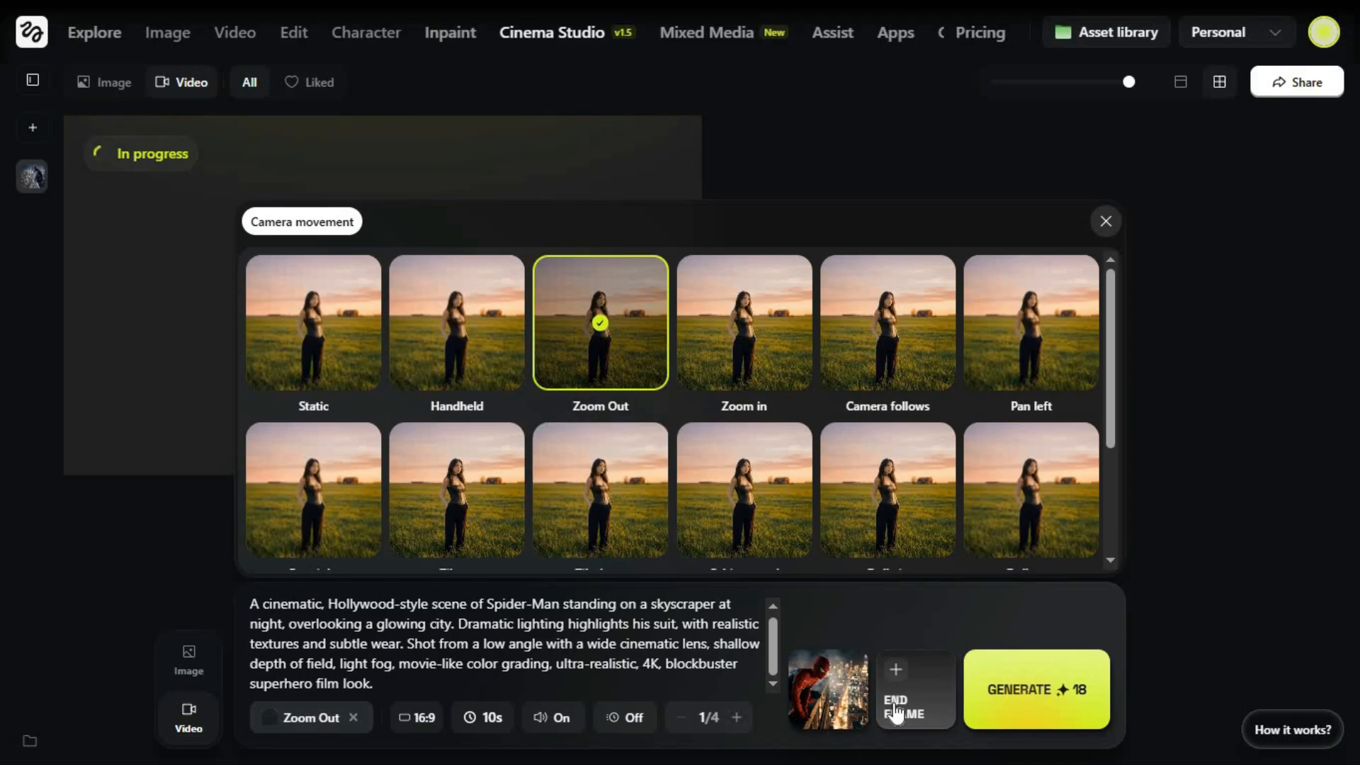
click(1013, 690)
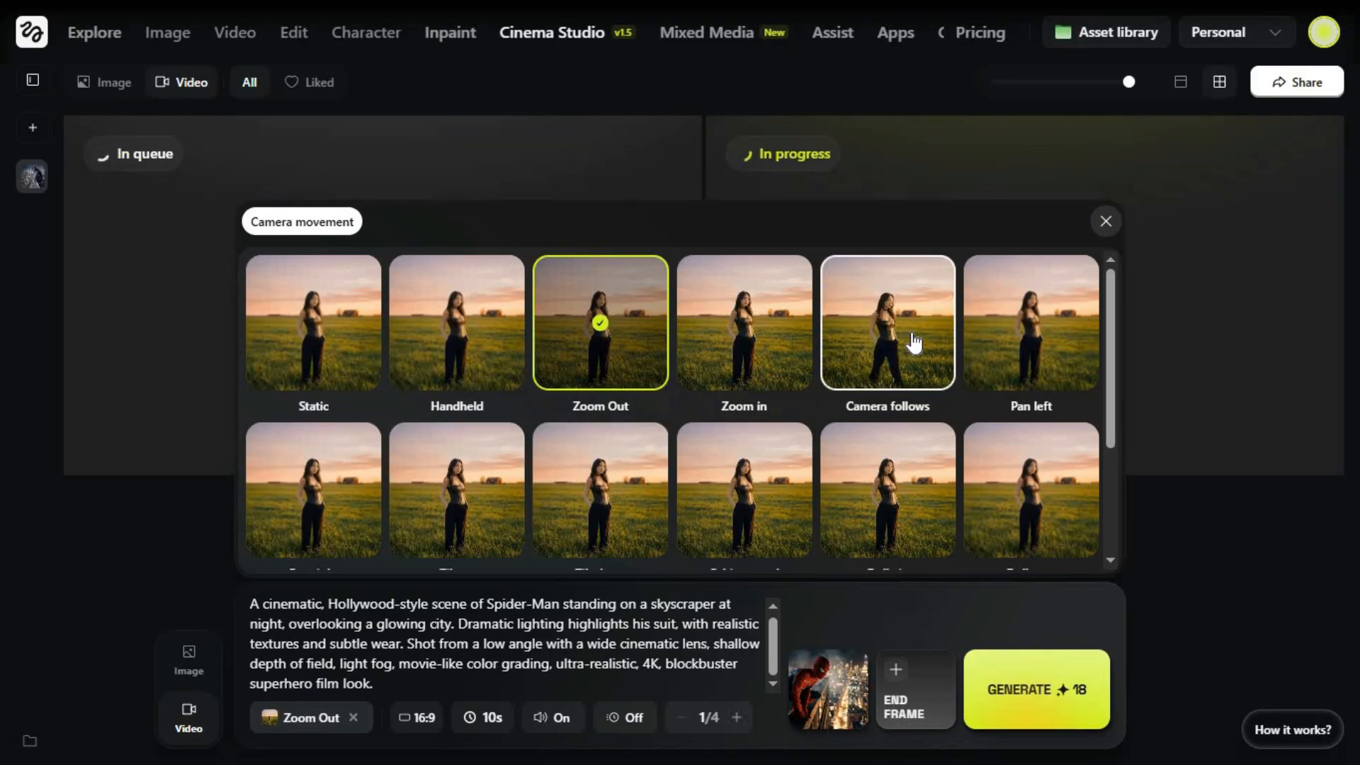
Step: Browse the camera movement options, briefly selecting Static and then clearing it
scroll(923, 415, down, 2)
click(328, 719)
click(328, 350)
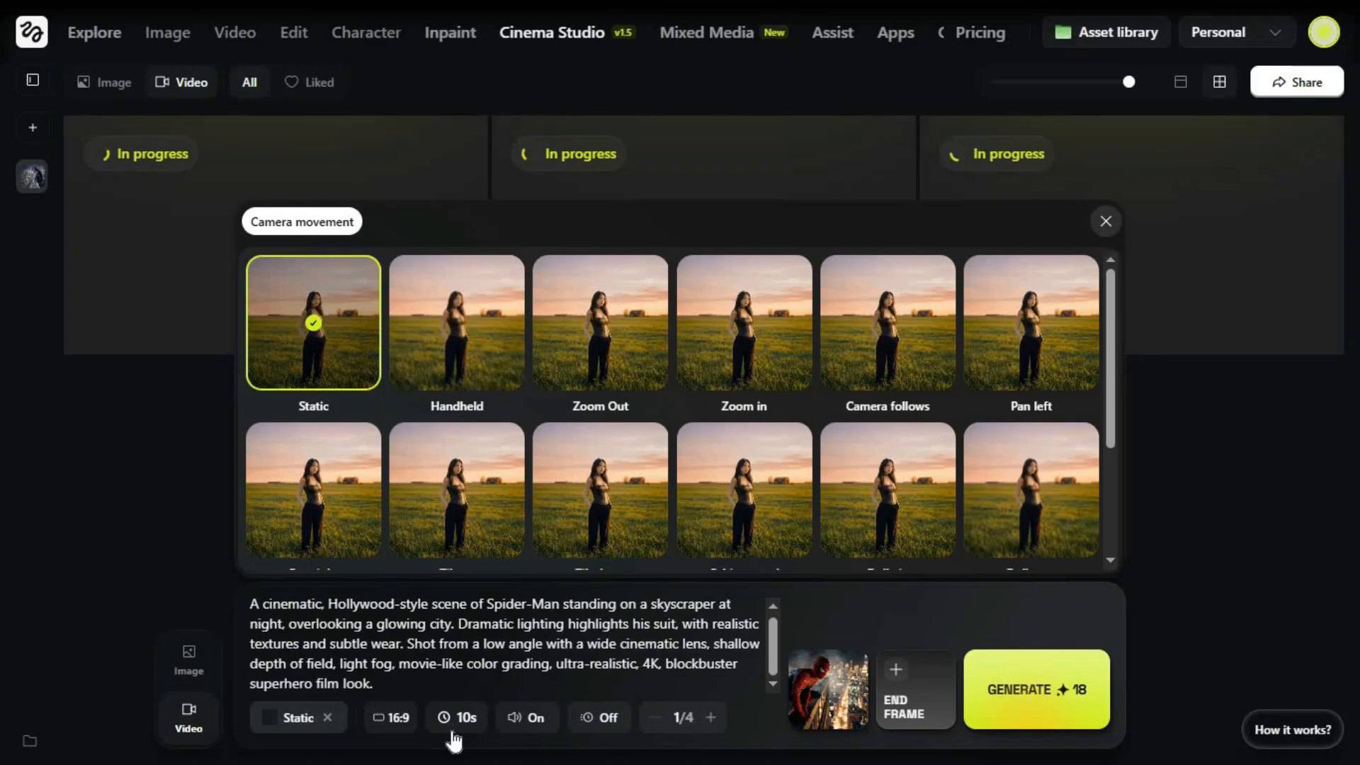
click(327, 718)
scroll(571, 496, down, 2)
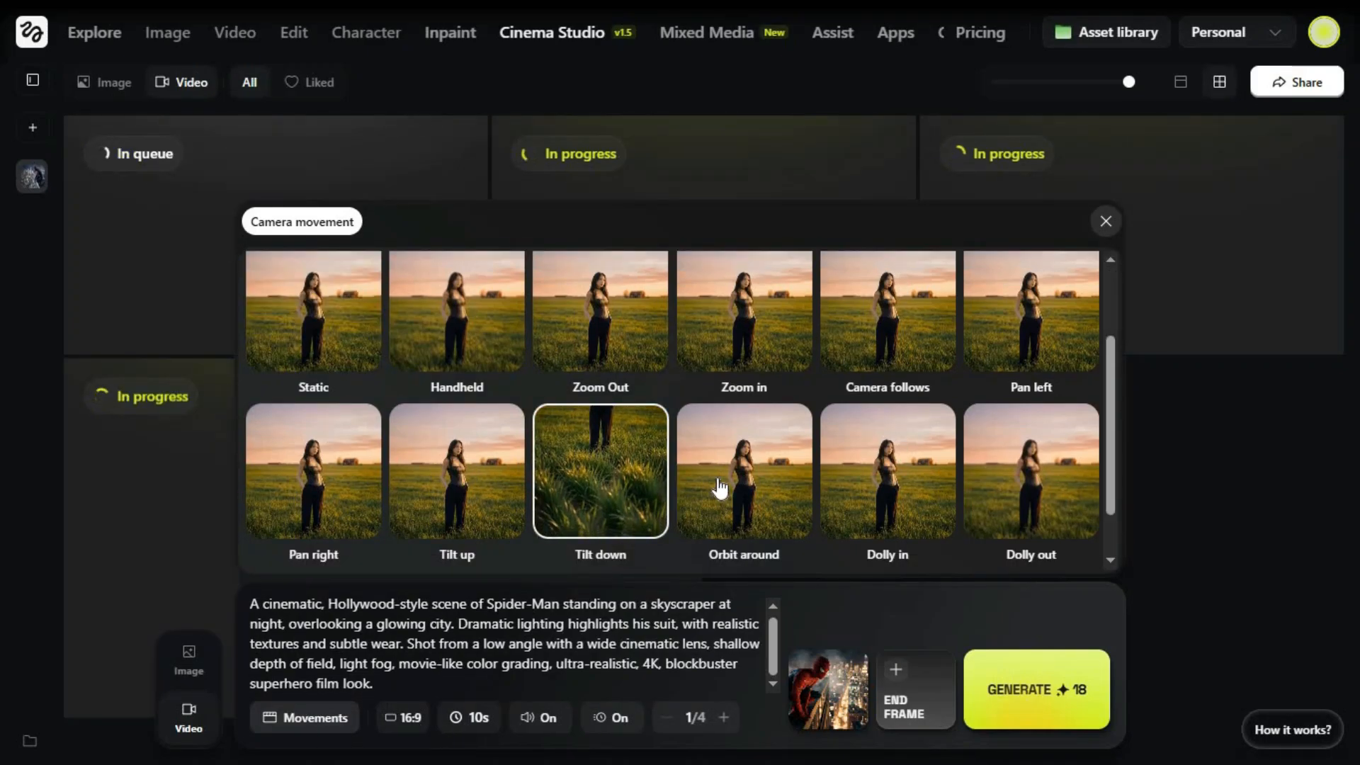
scroll(758, 486, down, 2)
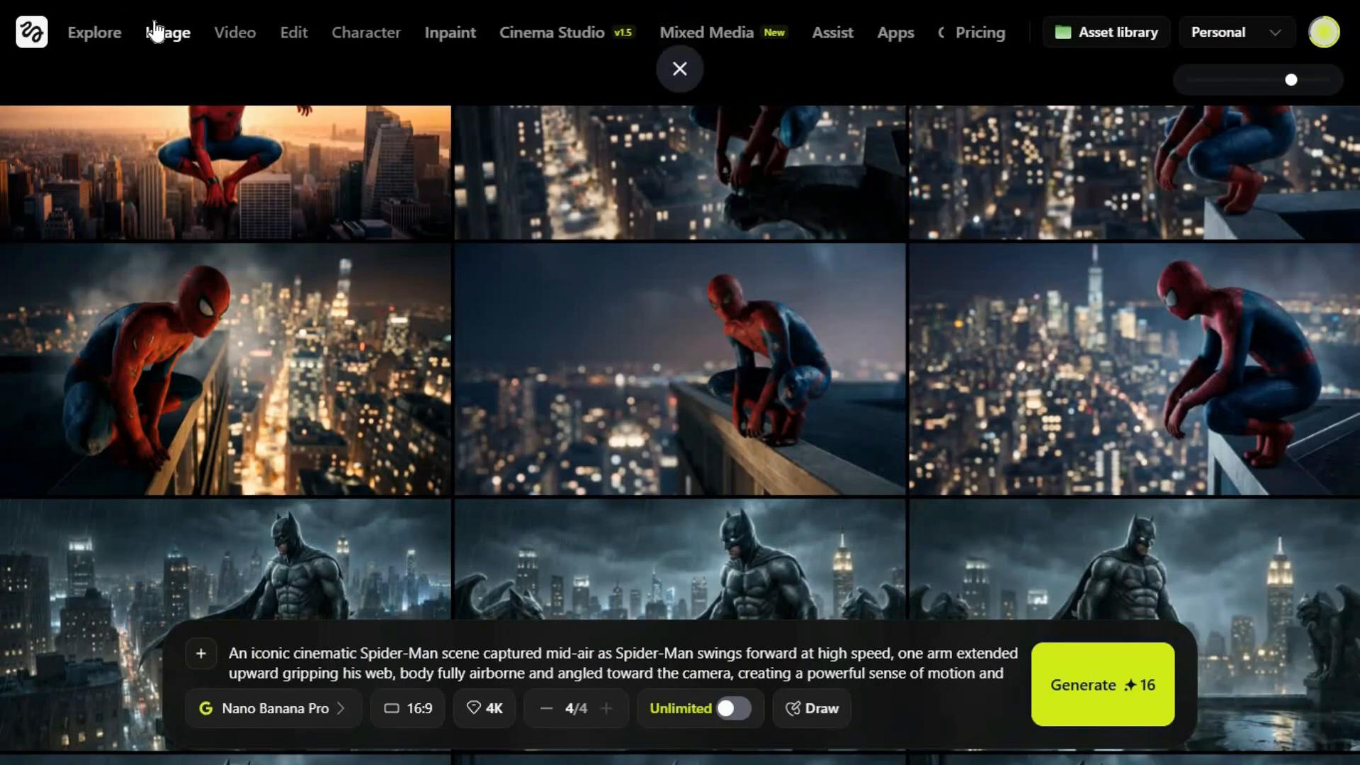
Step: Copy the Cinematic Contact Sheet scene analysis prompt from the document into the image prompt
mouse_move(162, 33)
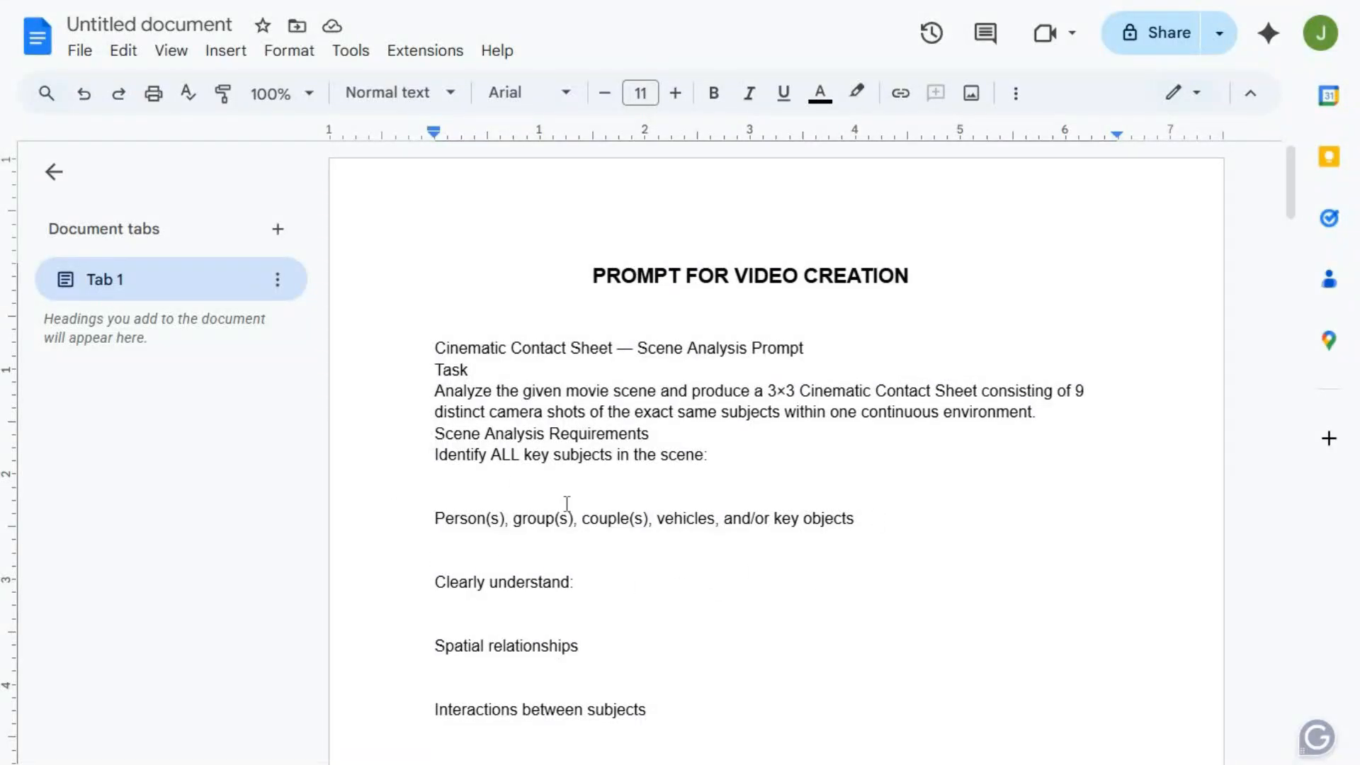
drag(630, 501, 662, 641)
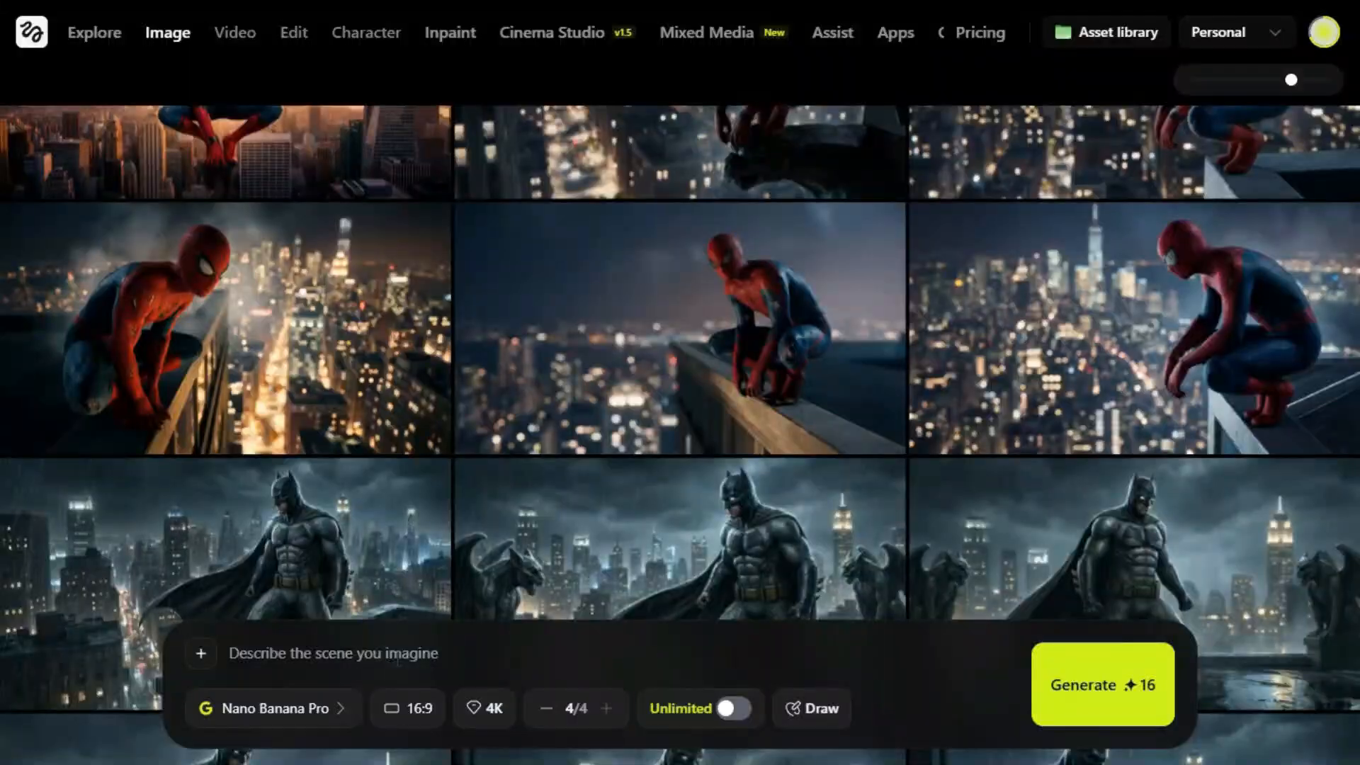
key(ctrl+v)
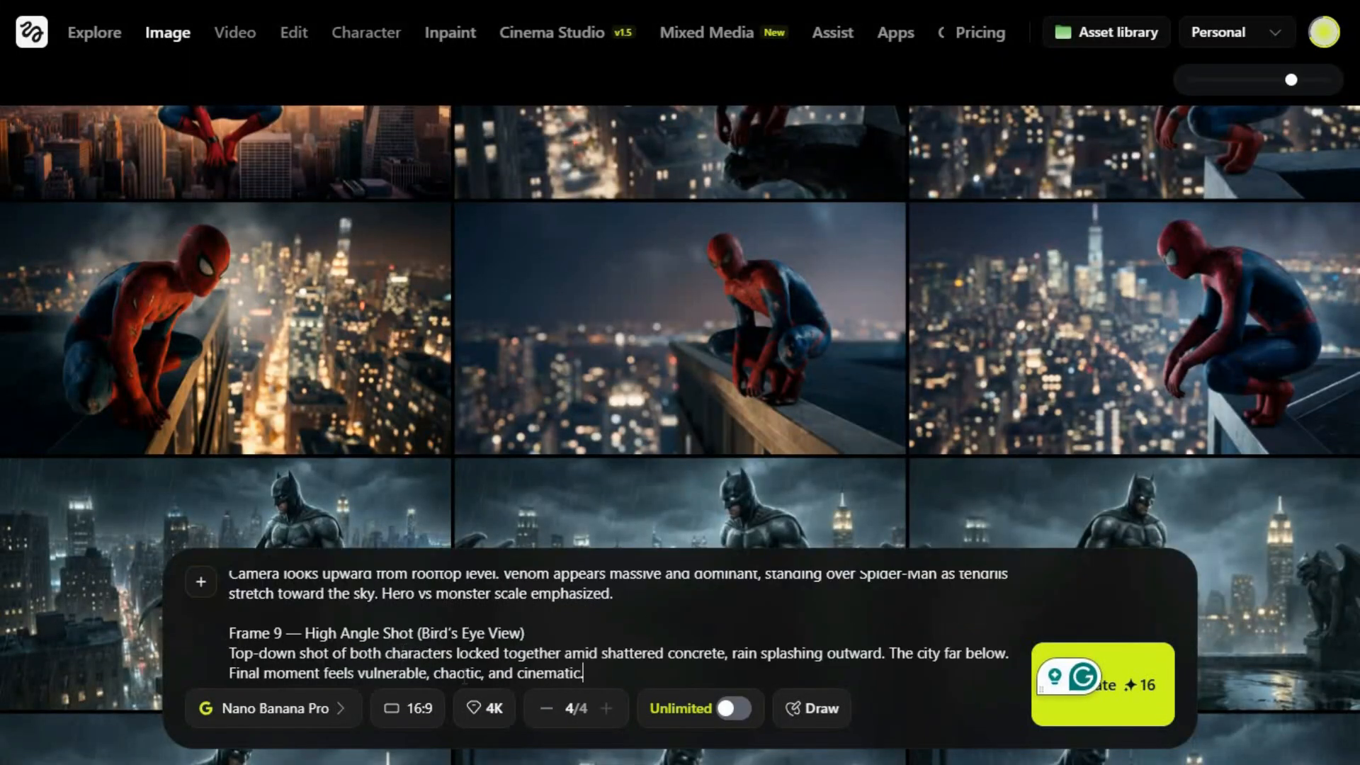
Step: Turn on Unlimited mode and generate the contact sheet image with Nano Banana Pro
scroll(464, 678, up, 5)
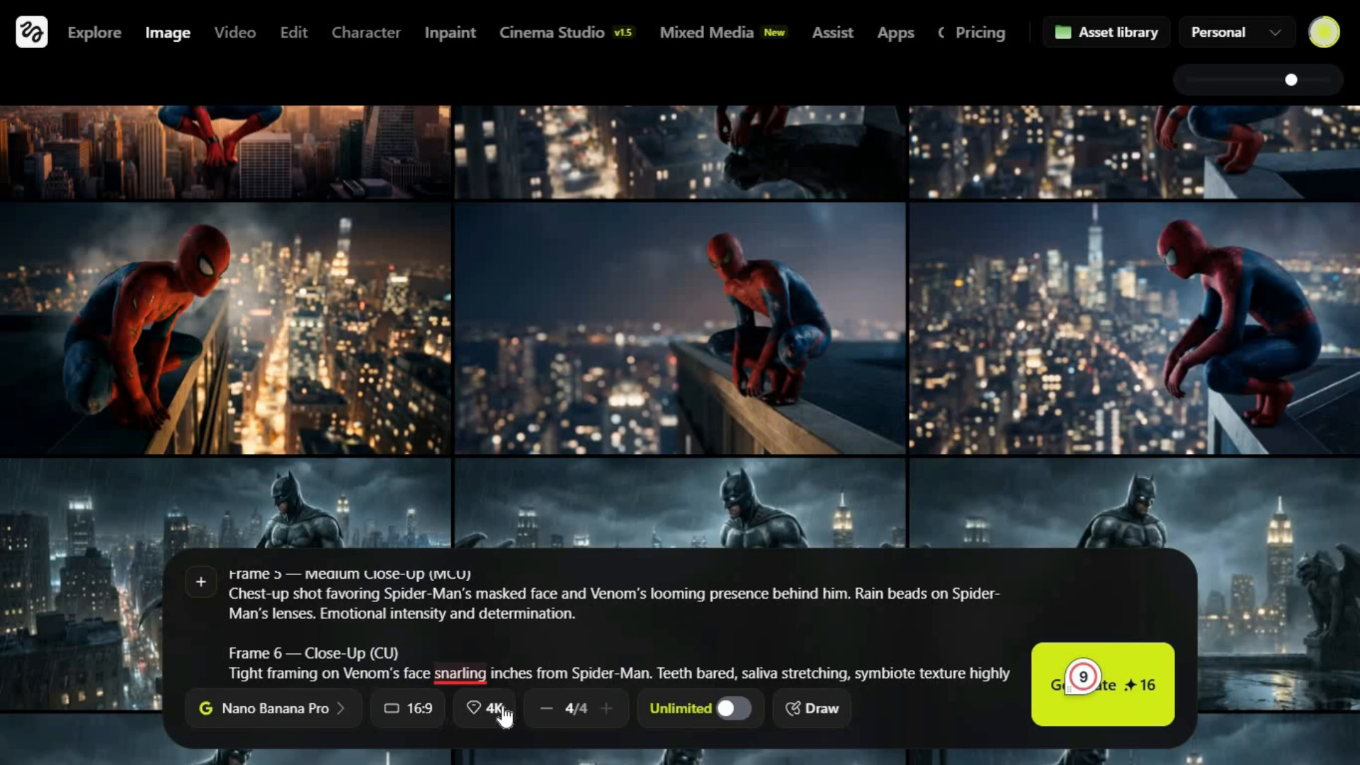
click(730, 710)
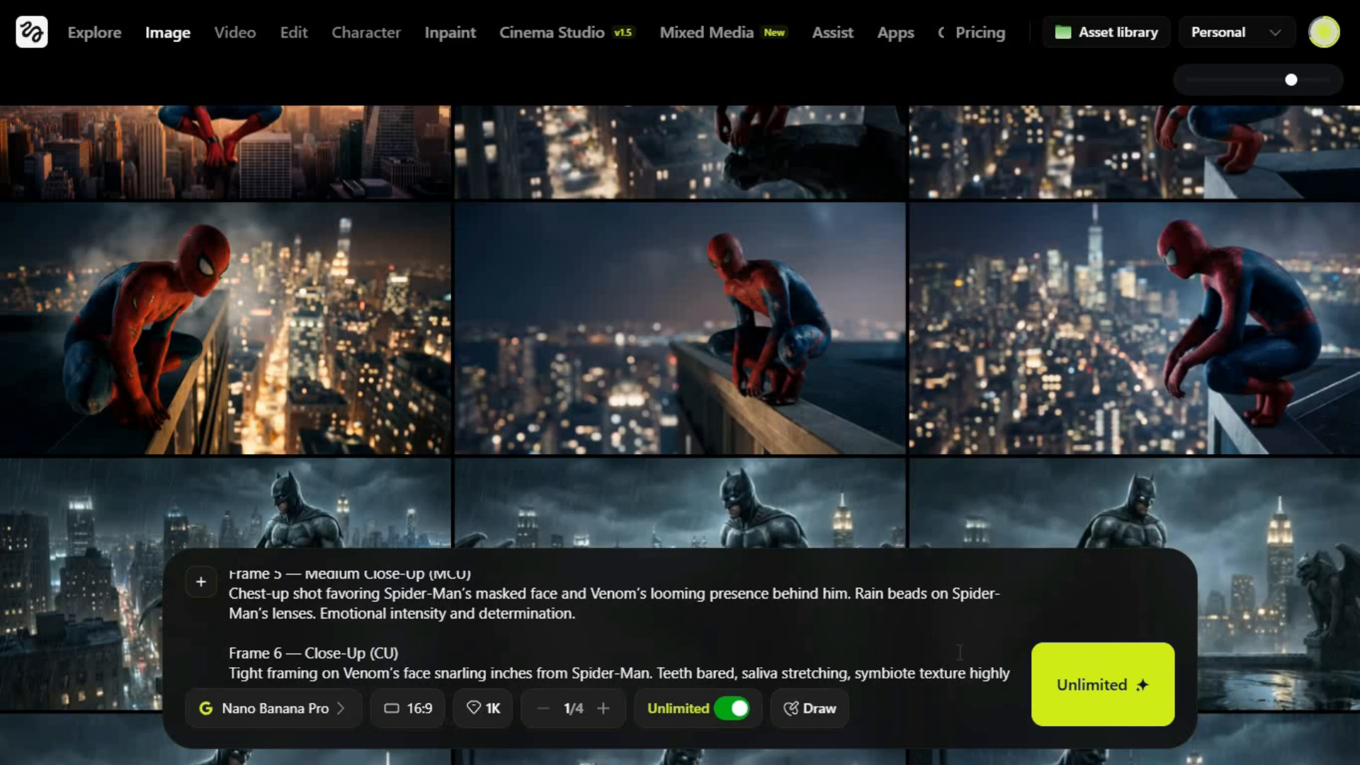
click(1083, 681)
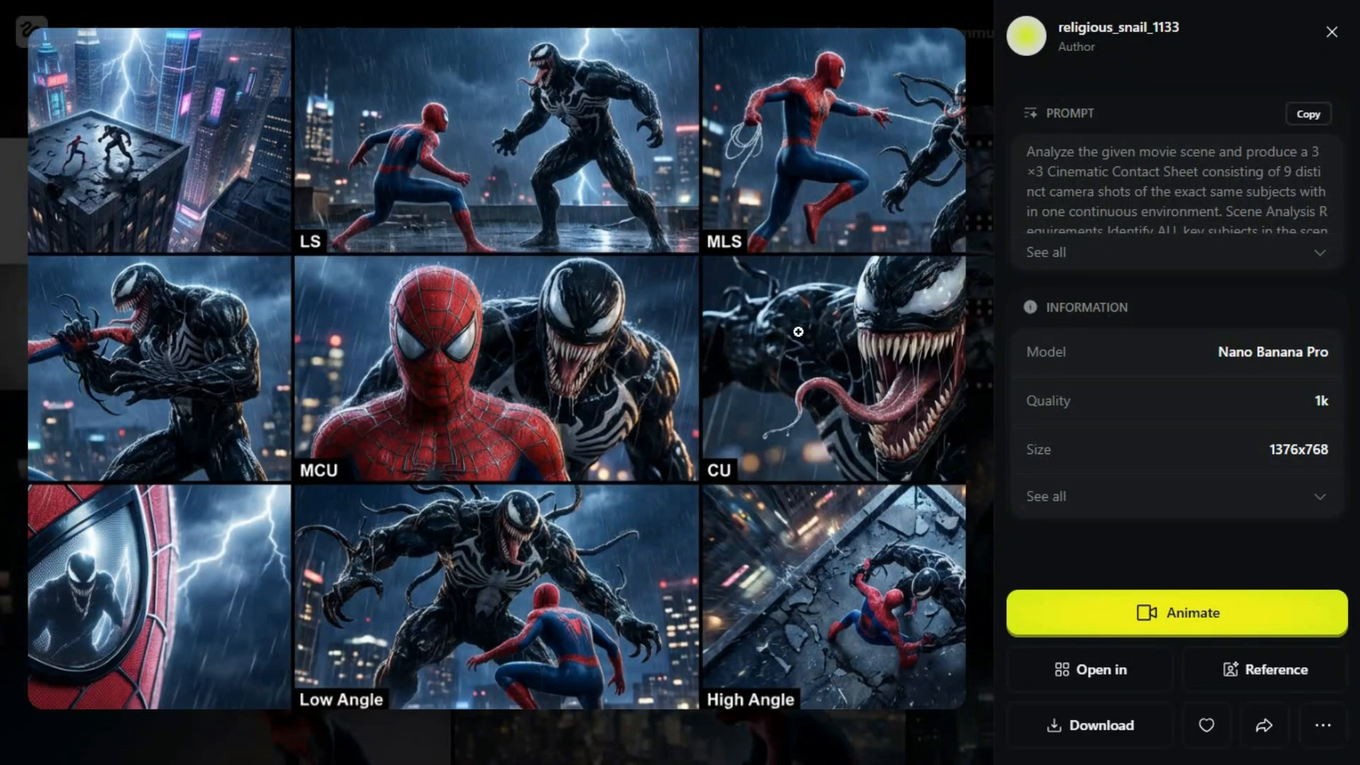
Step: Preview the generated 3×3 contact sheet full-size, then attach it to the prompt as a reference image
click(785, 337)
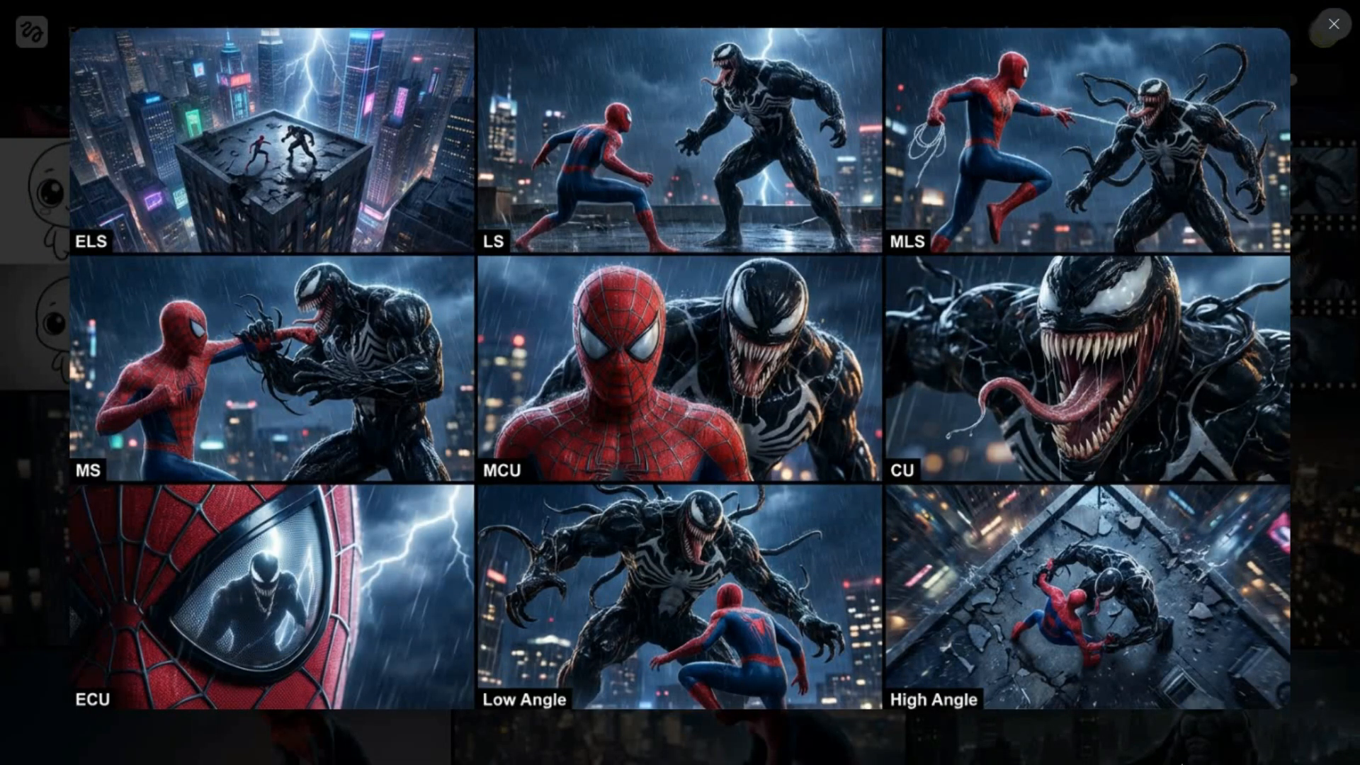
key(Escape)
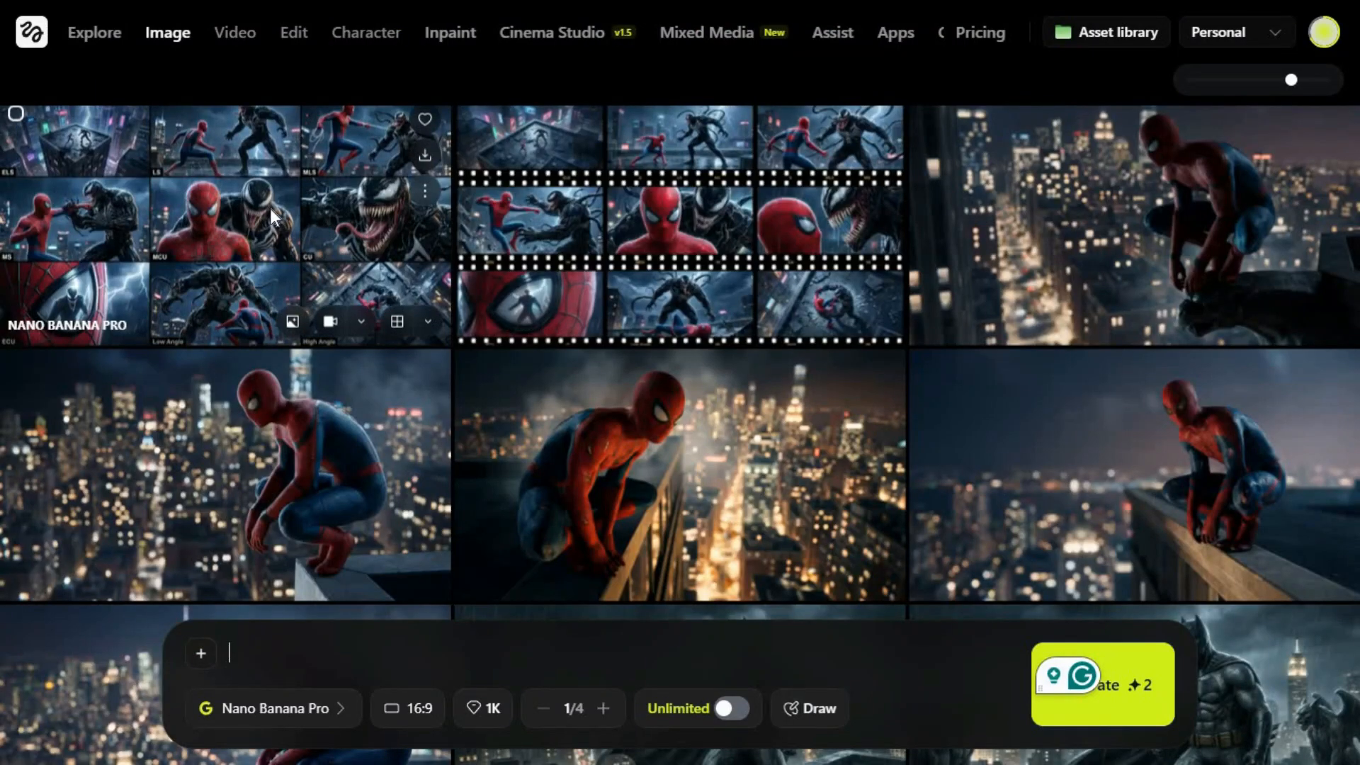
drag(262, 244, 210, 672)
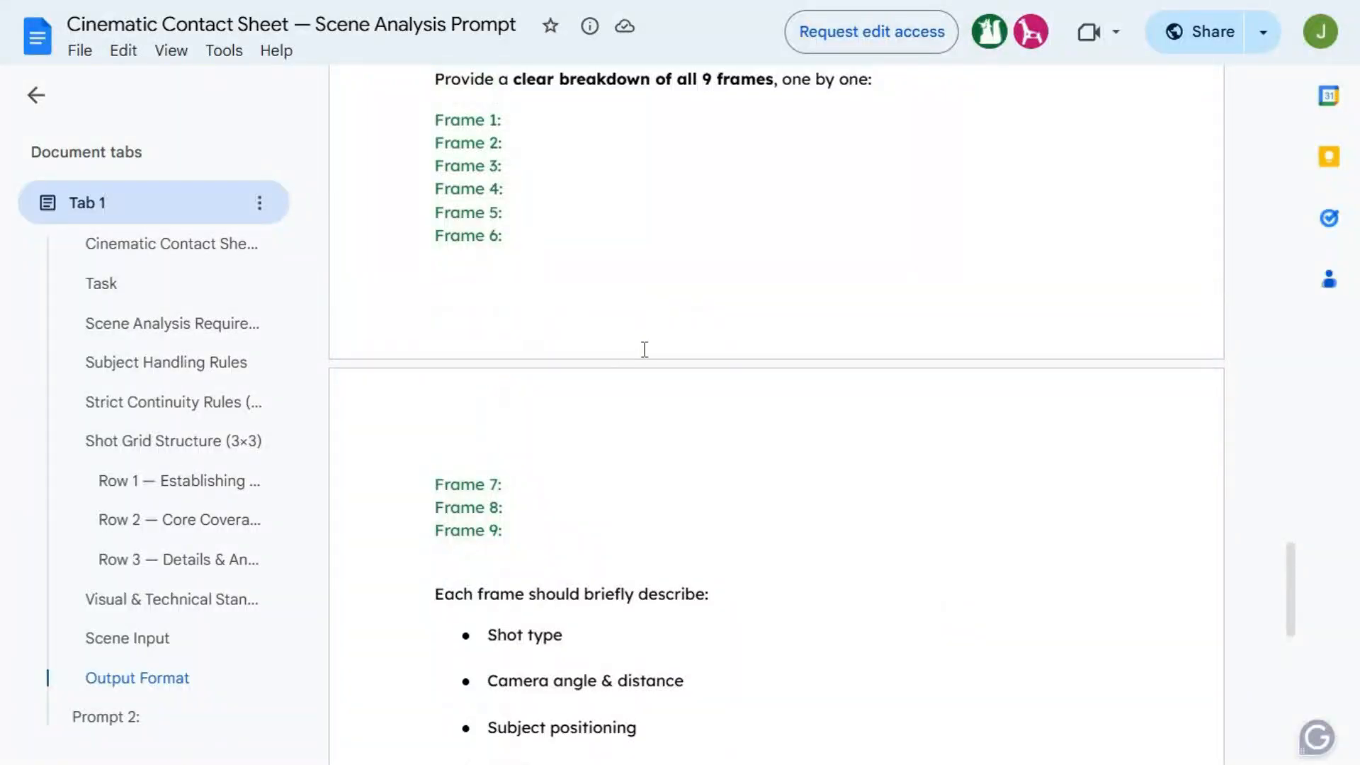
Step: Copy the prompt 'extract the image from row 1 column 1, high quality (no changes)' into the prompt and generate
scroll(756, 361, down, 5)
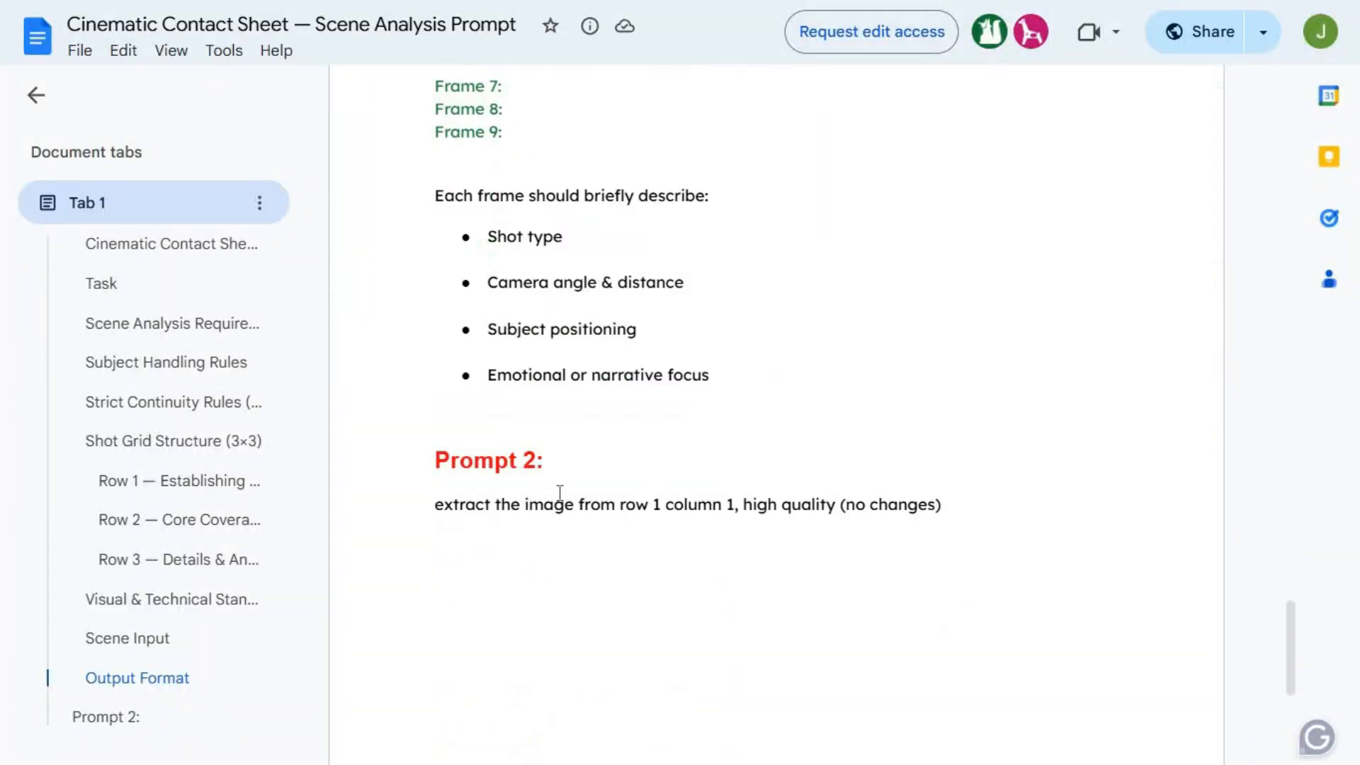
drag(434, 507, 989, 510)
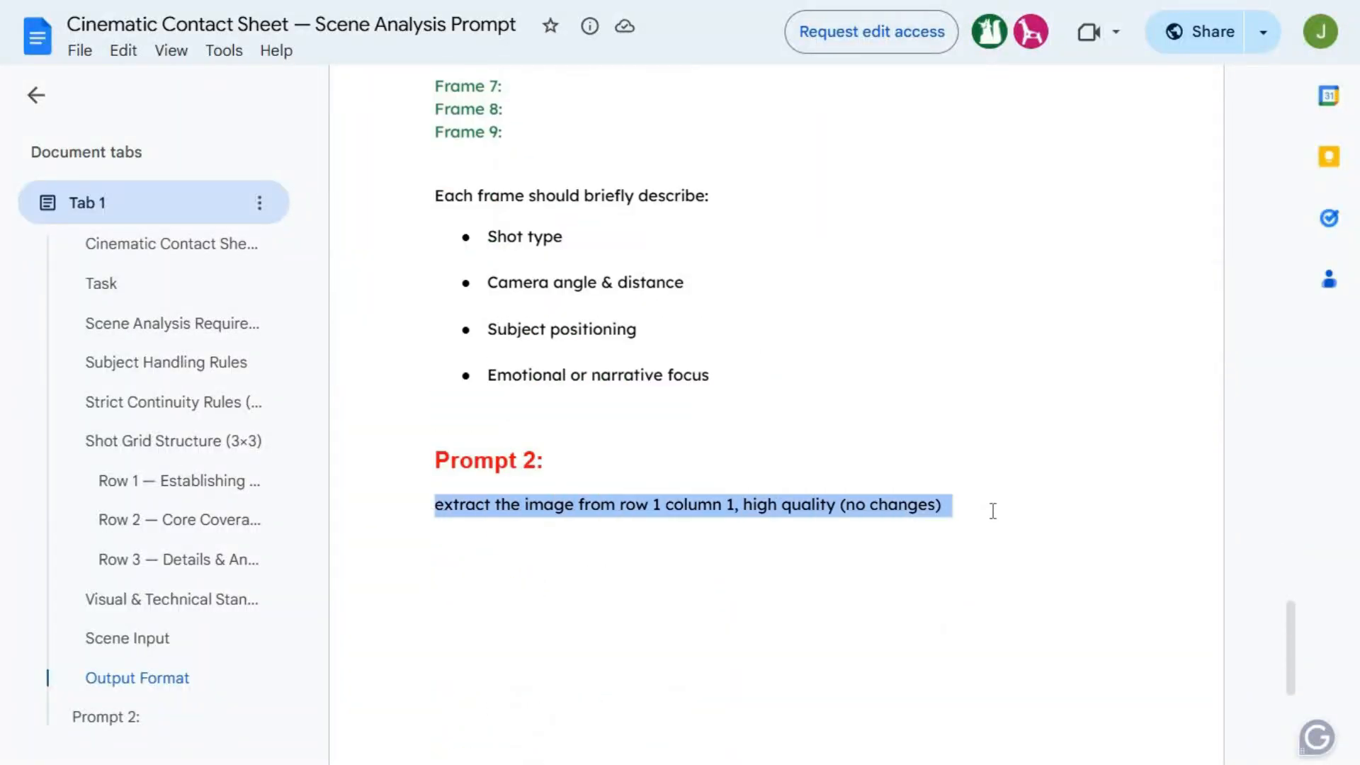
right_click(886, 505)
click(928, 524)
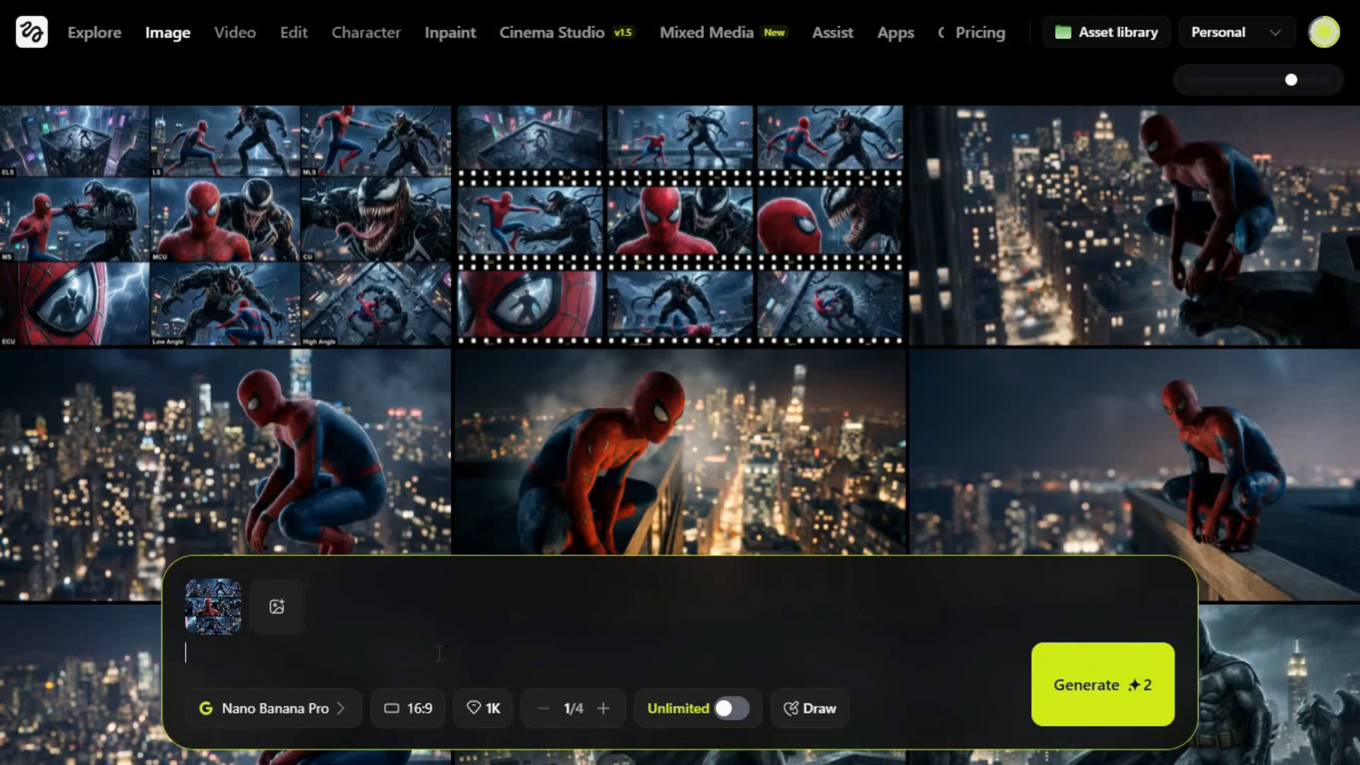
key(ctrl+v)
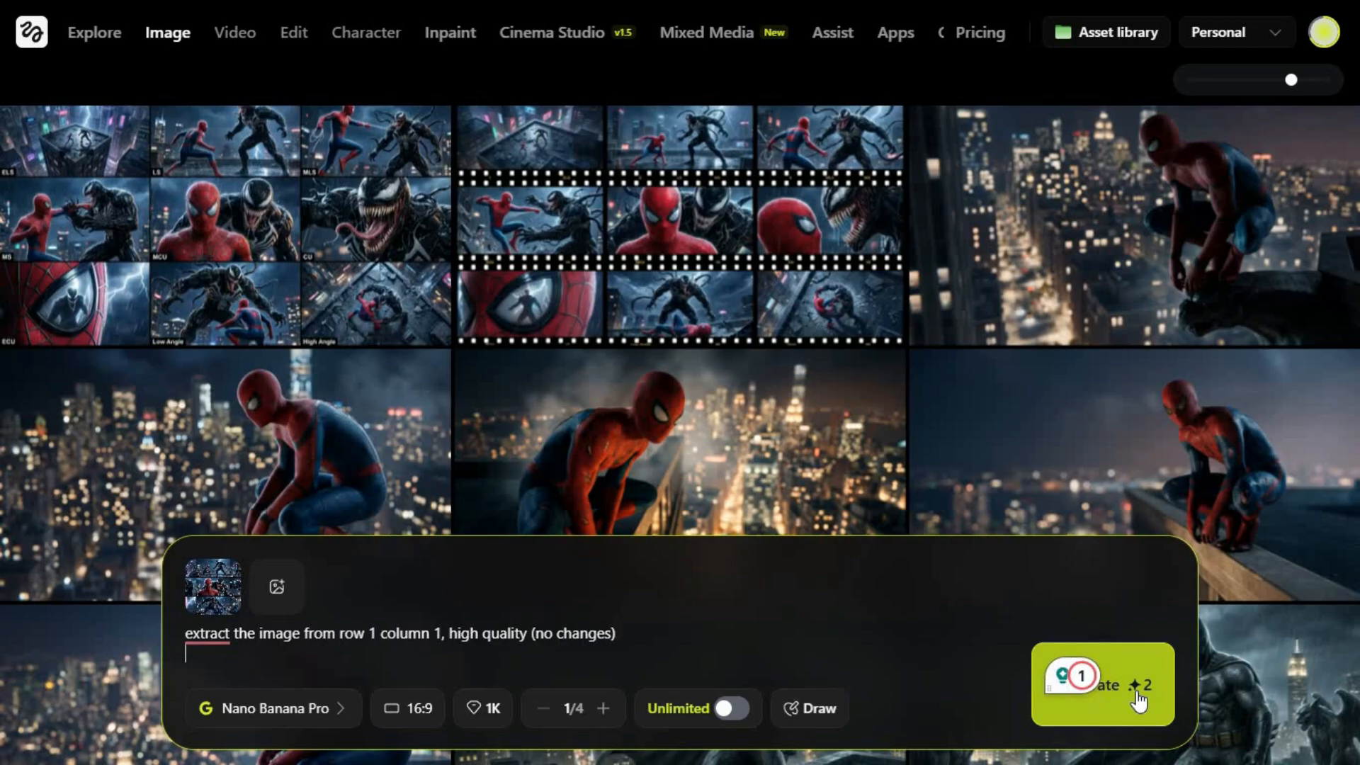
click(1106, 675)
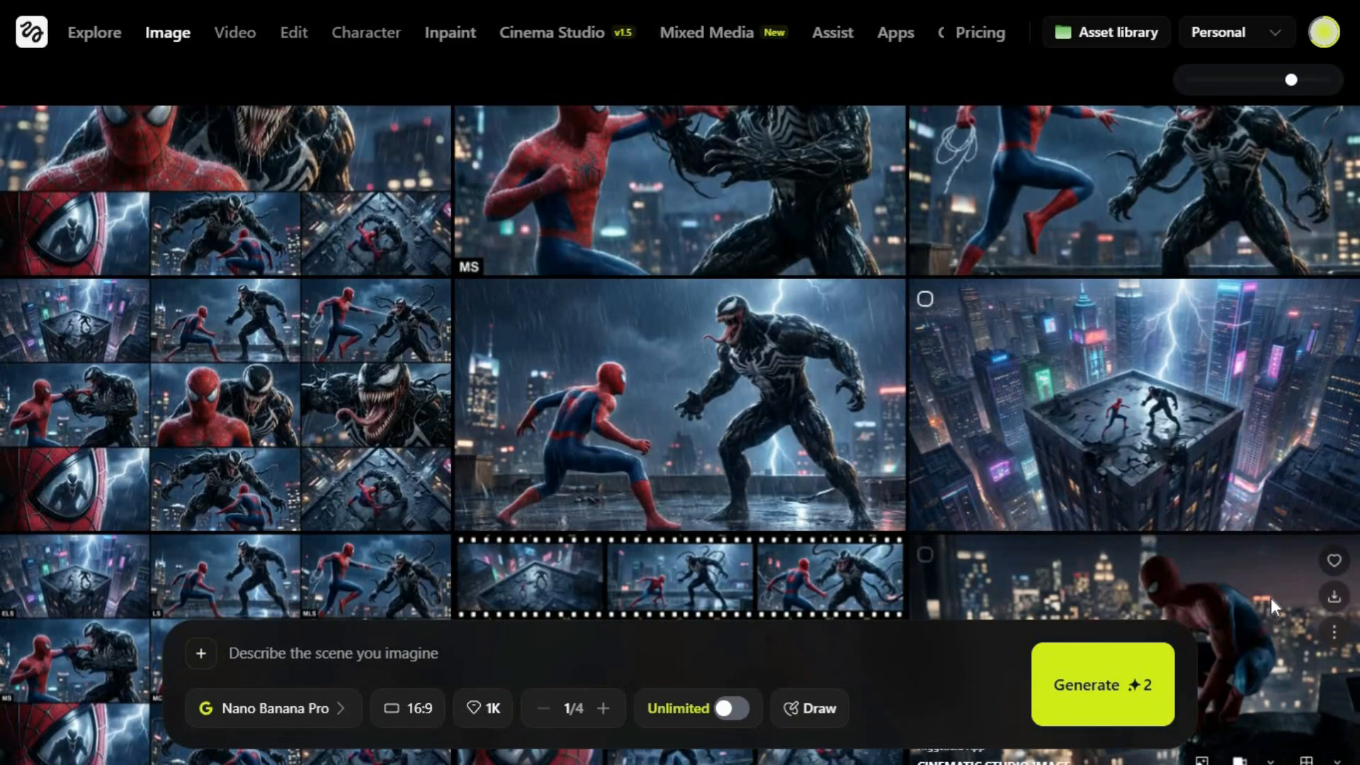
Step: Open Cinema Studio and set the extracted rooftop fight image as the video's start frame
scroll(1268, 566, up, 3)
scroll(680, 283, down, 1)
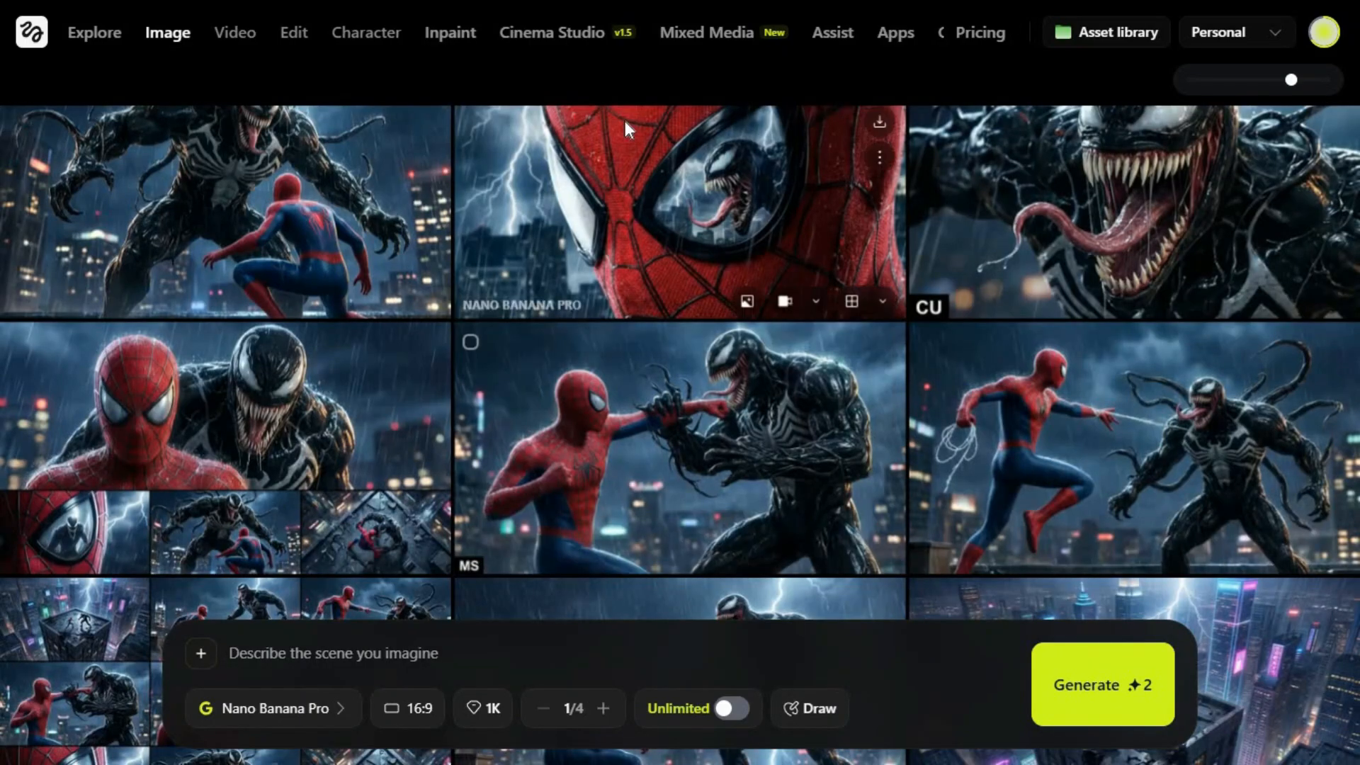
click(562, 32)
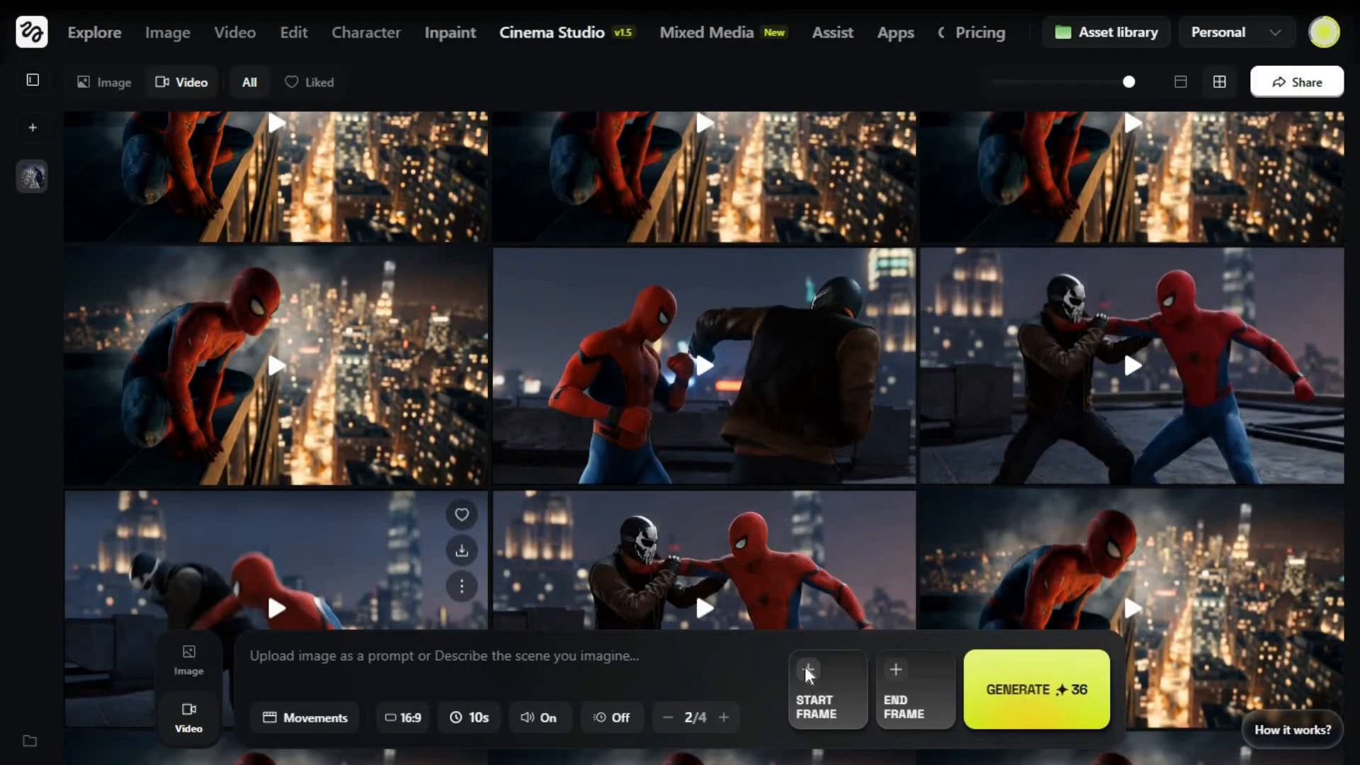
click(807, 673)
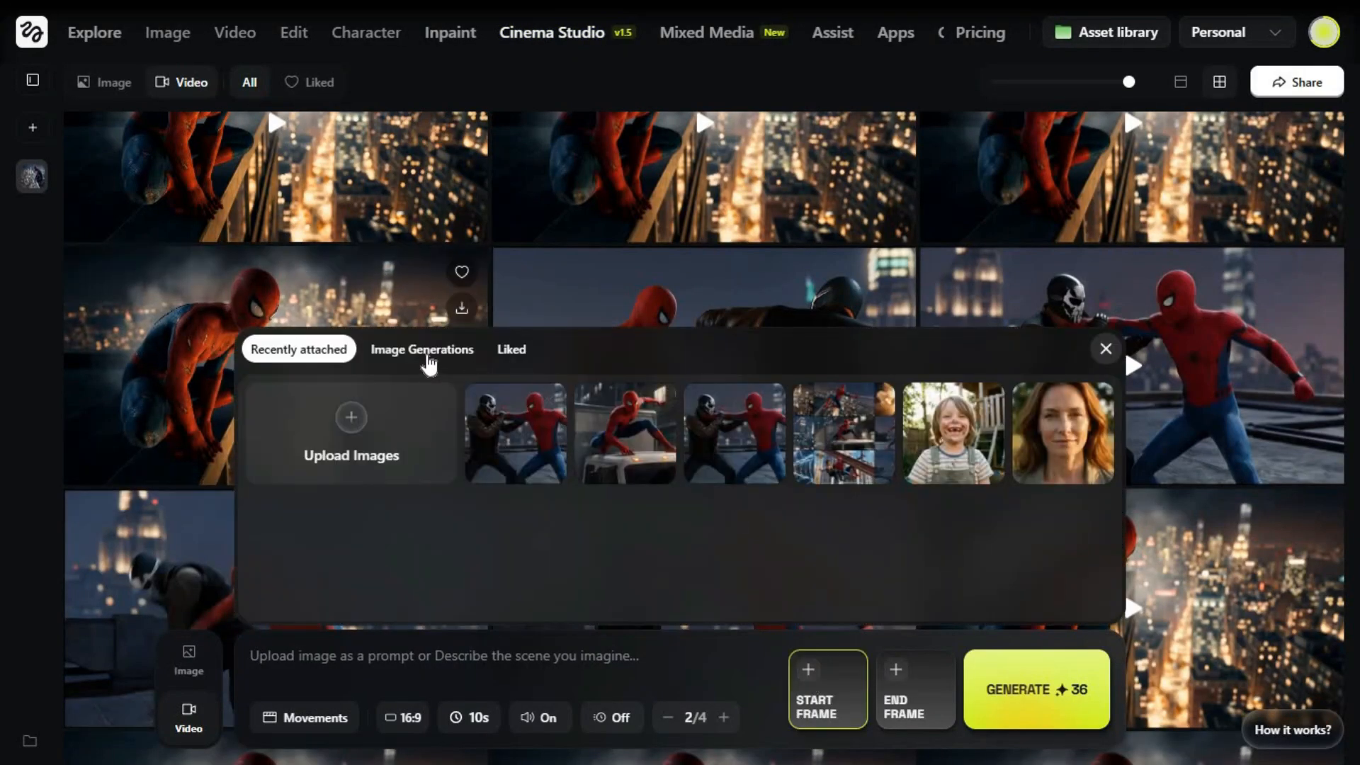
click(423, 350)
click(815, 542)
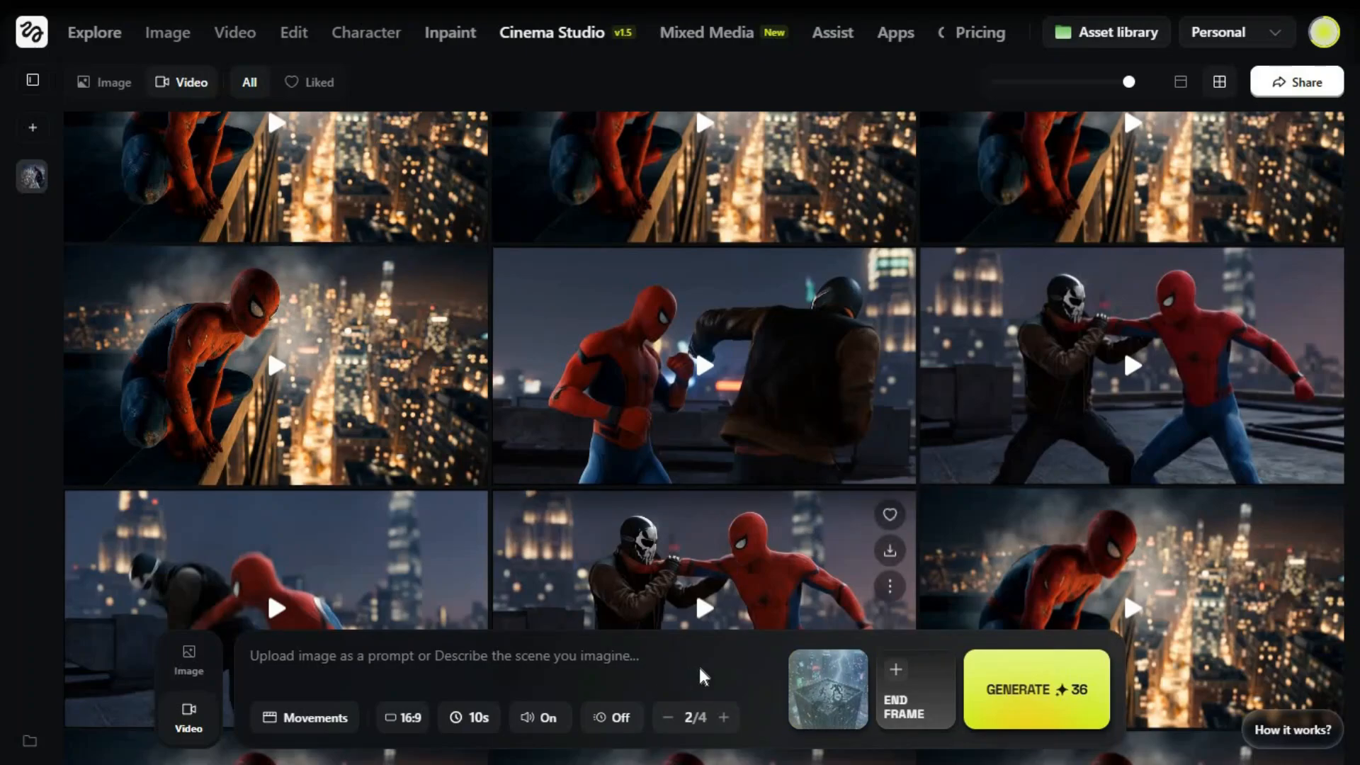
Step: Paste the prompt describing Spider-Man and Venom clashing on the rooftop in the rain
click(557, 659)
key(ctrl+v)
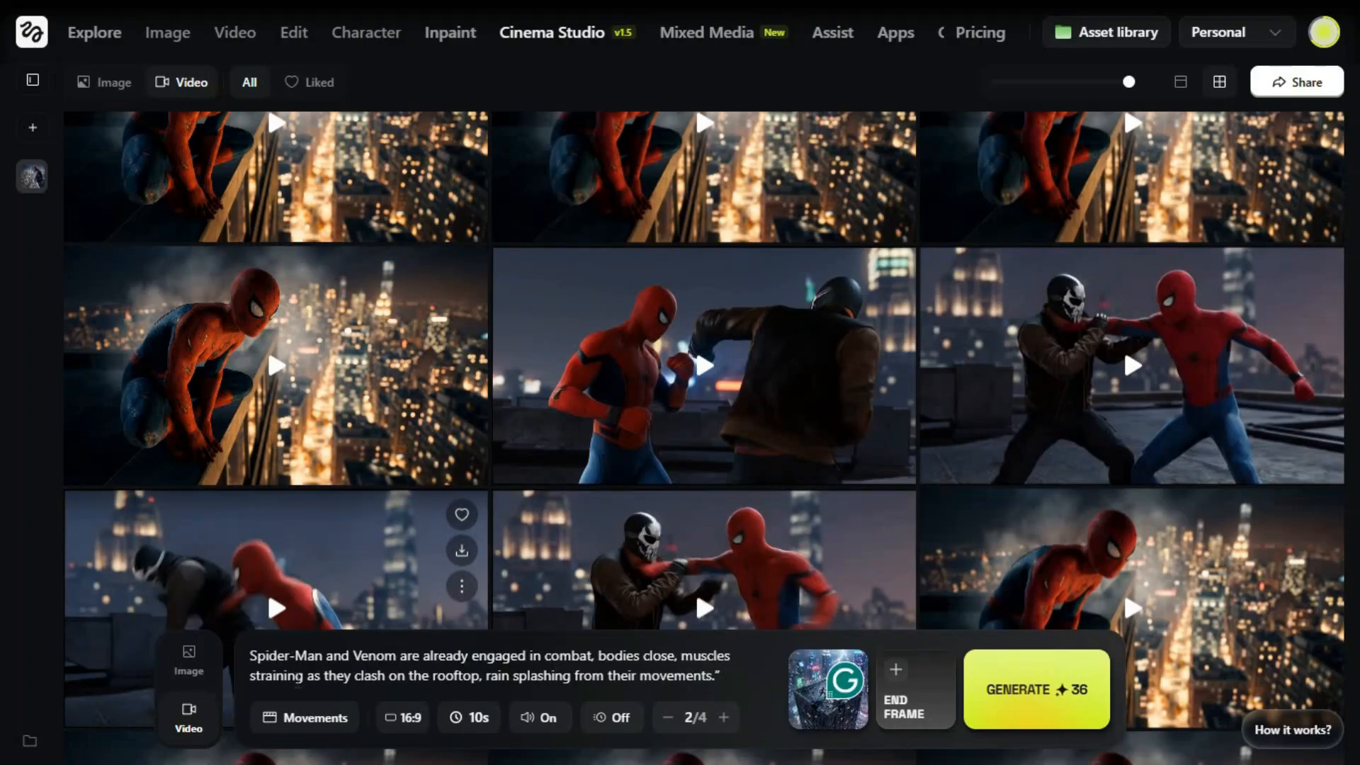
Step: Choose the Zoom in camera movement and generate the fight video
click(312, 719)
scroll(698, 488, down, 2)
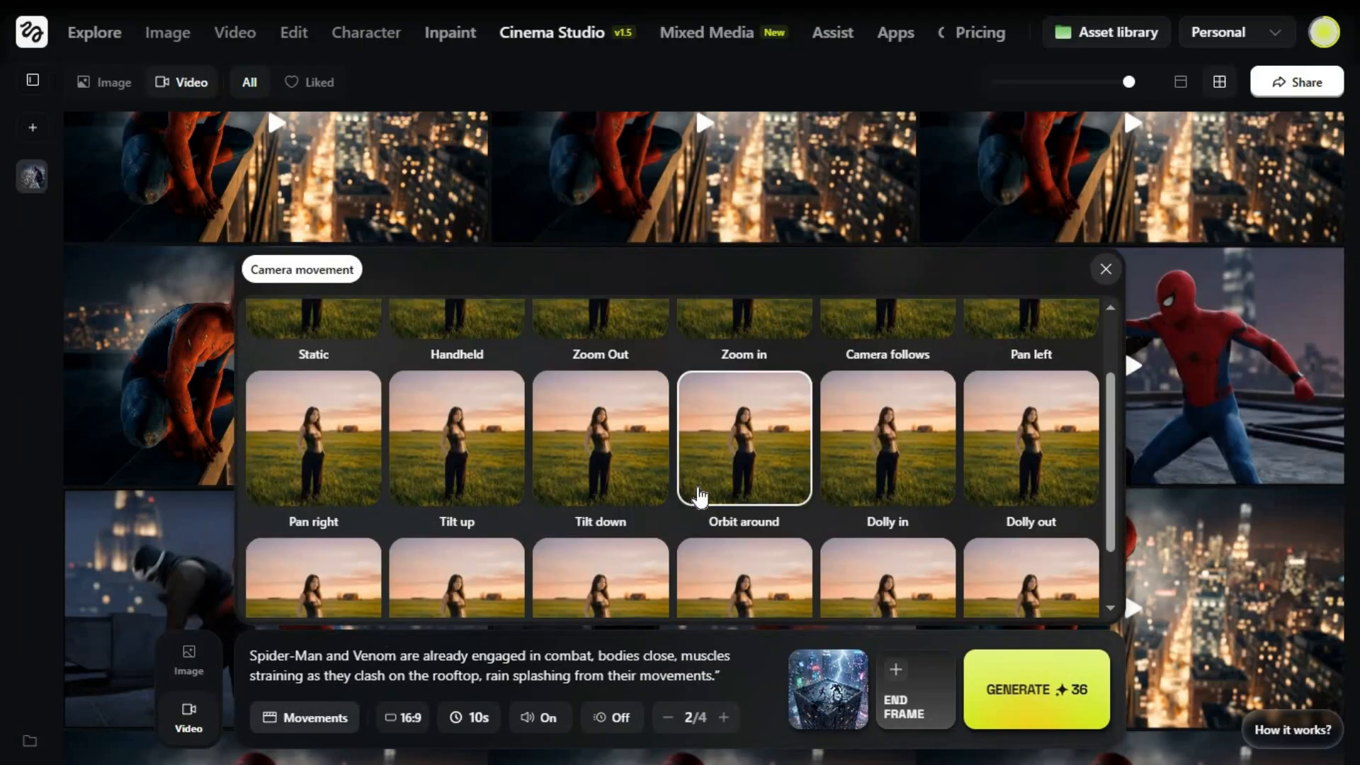
scroll(709, 505, up, 1)
click(734, 399)
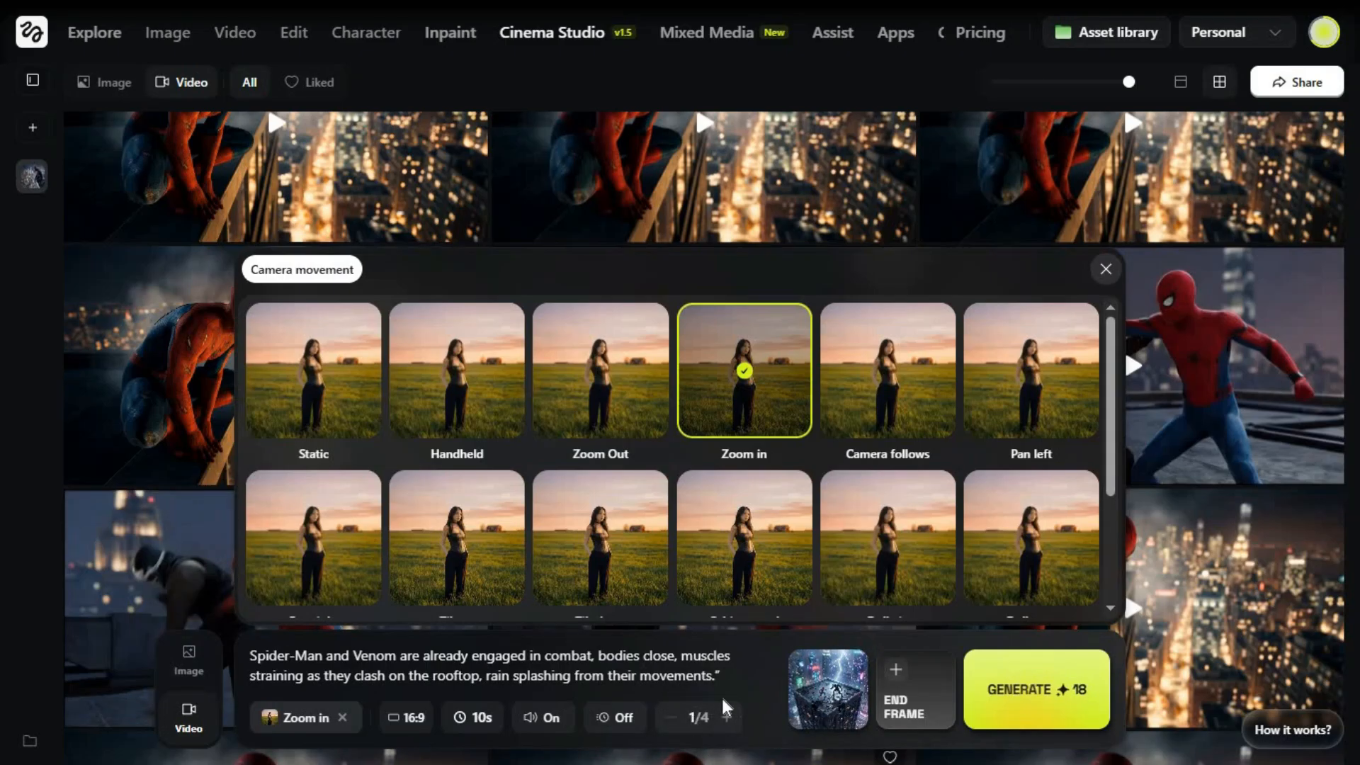
click(988, 694)
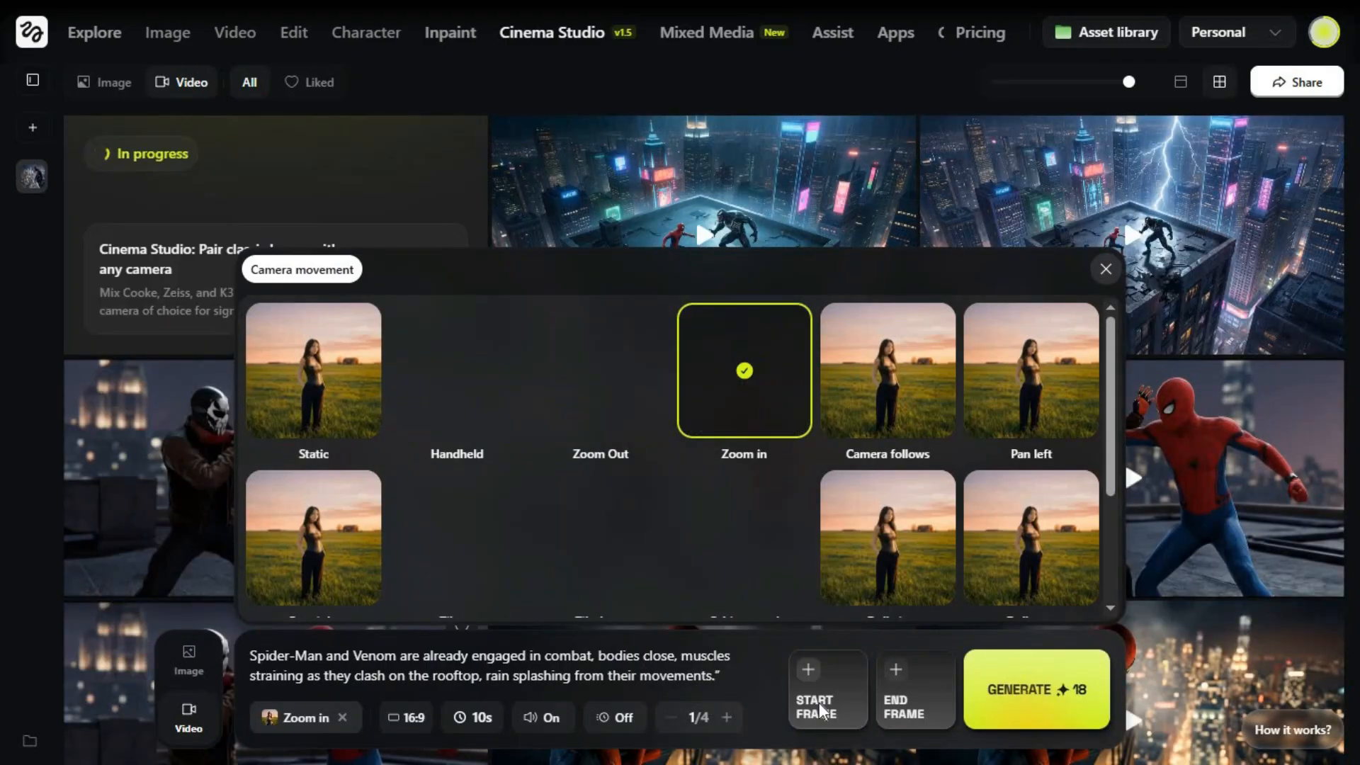
Step: Pick a new Spider-Man and Venom start frame and describe Spider-Man punching the creature as it falls from the building
click(854, 660)
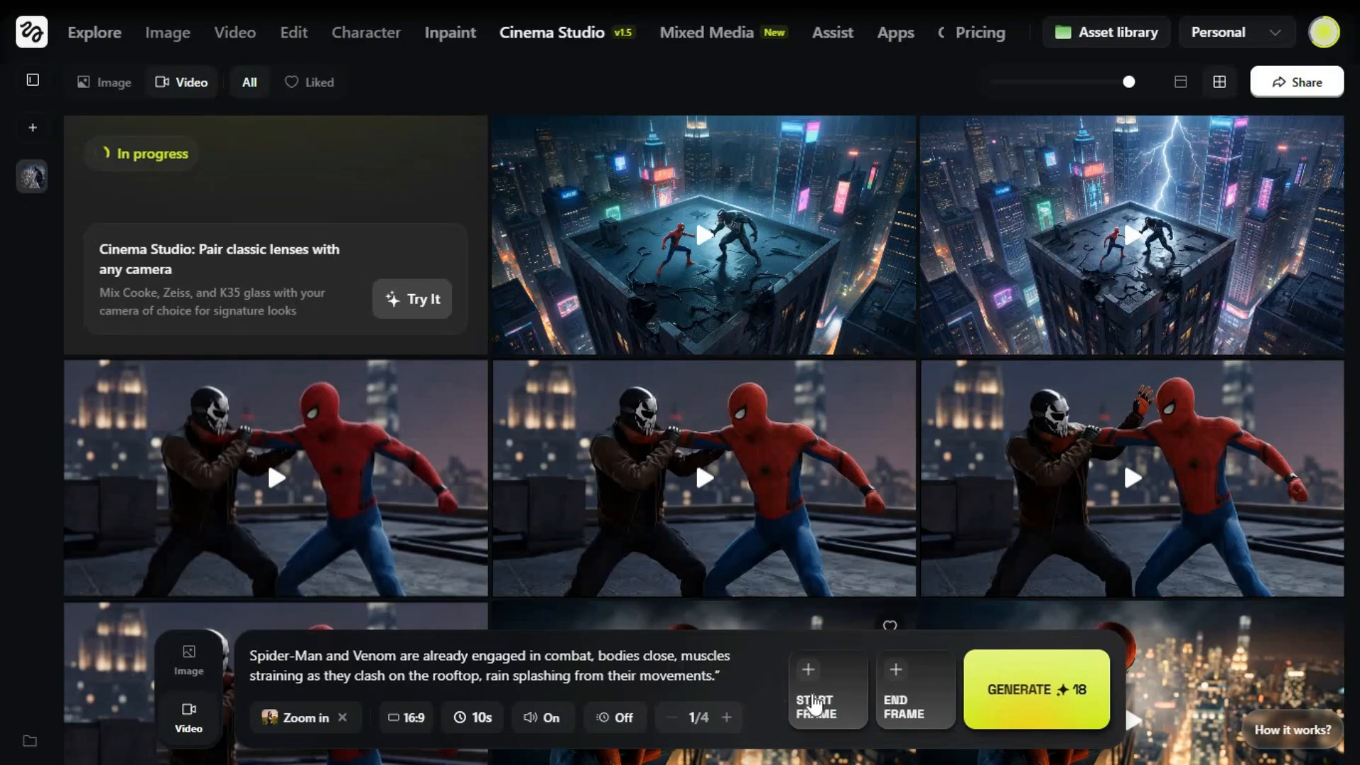
click(813, 697)
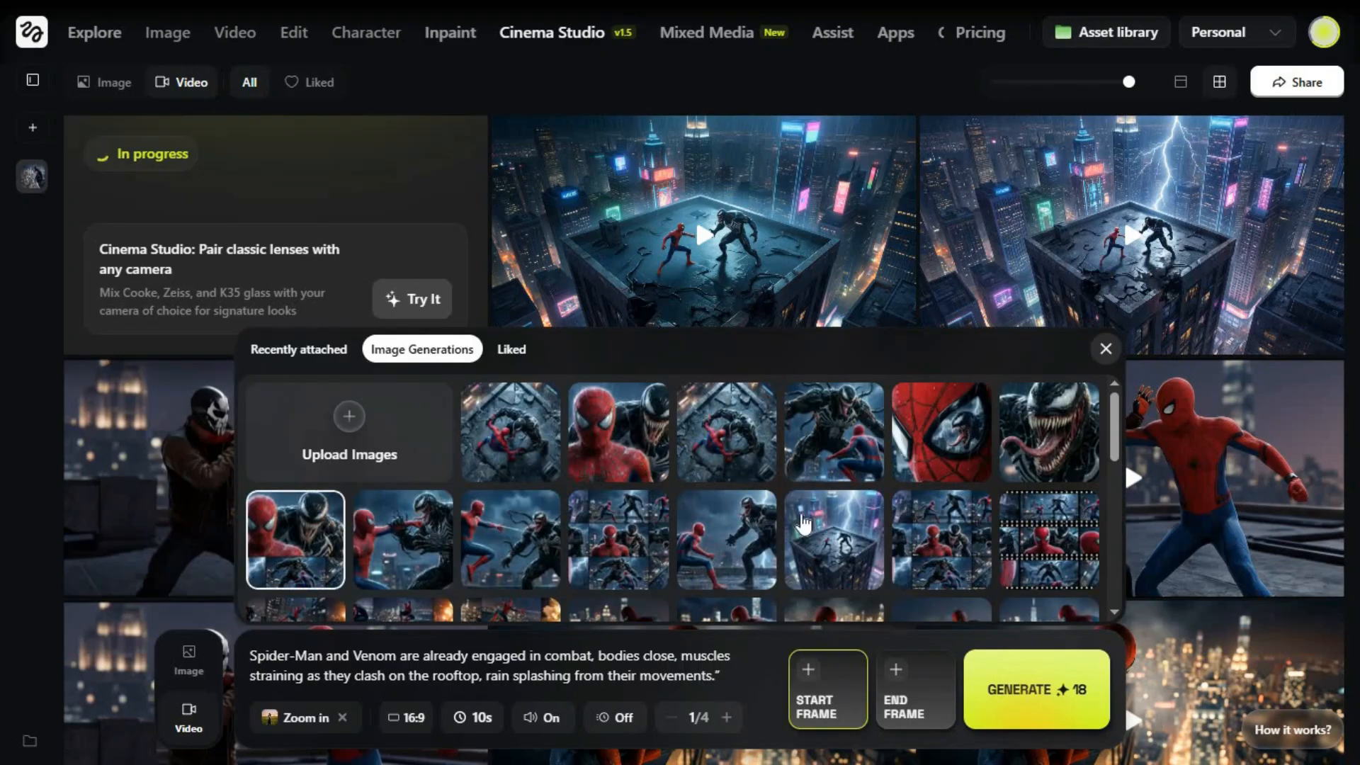
scroll(295, 538, down, 3)
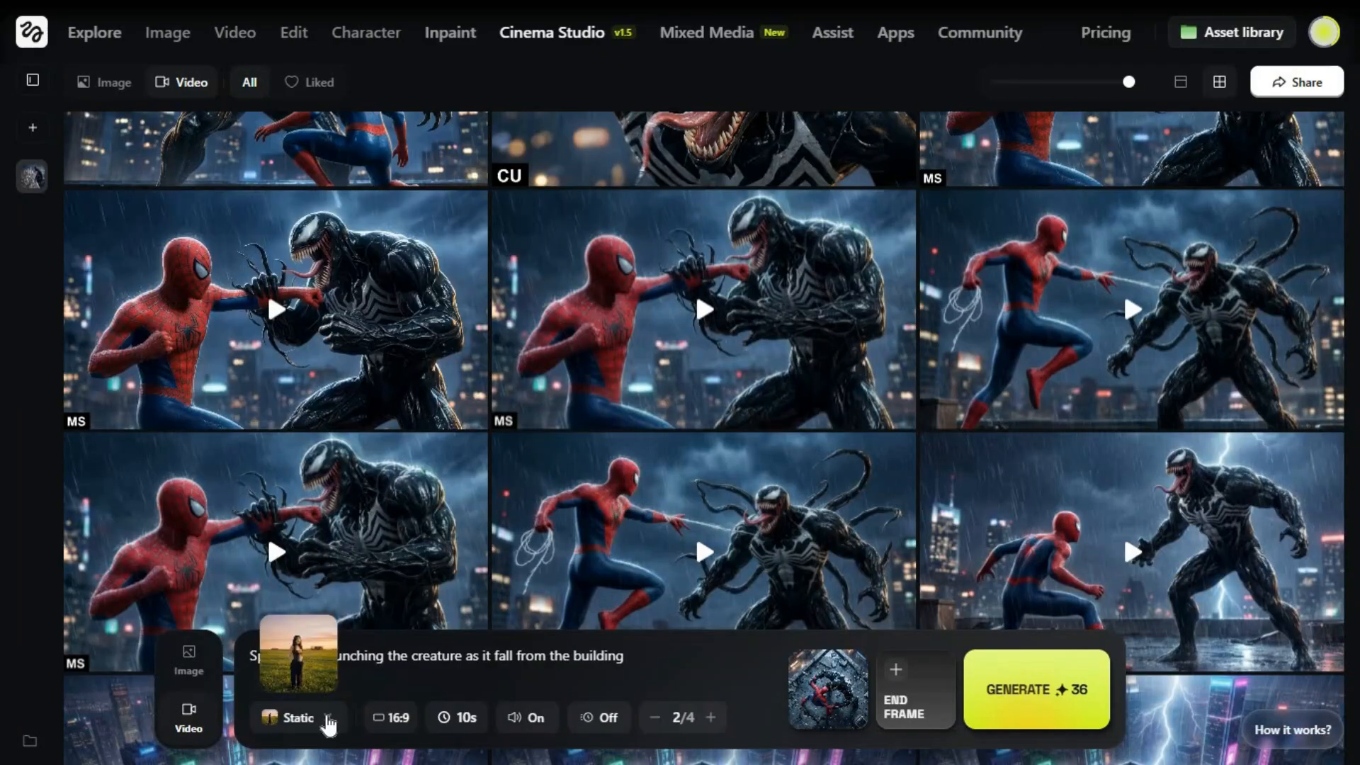
Step: Set the camera movement for this video to Drone shot
click(327, 719)
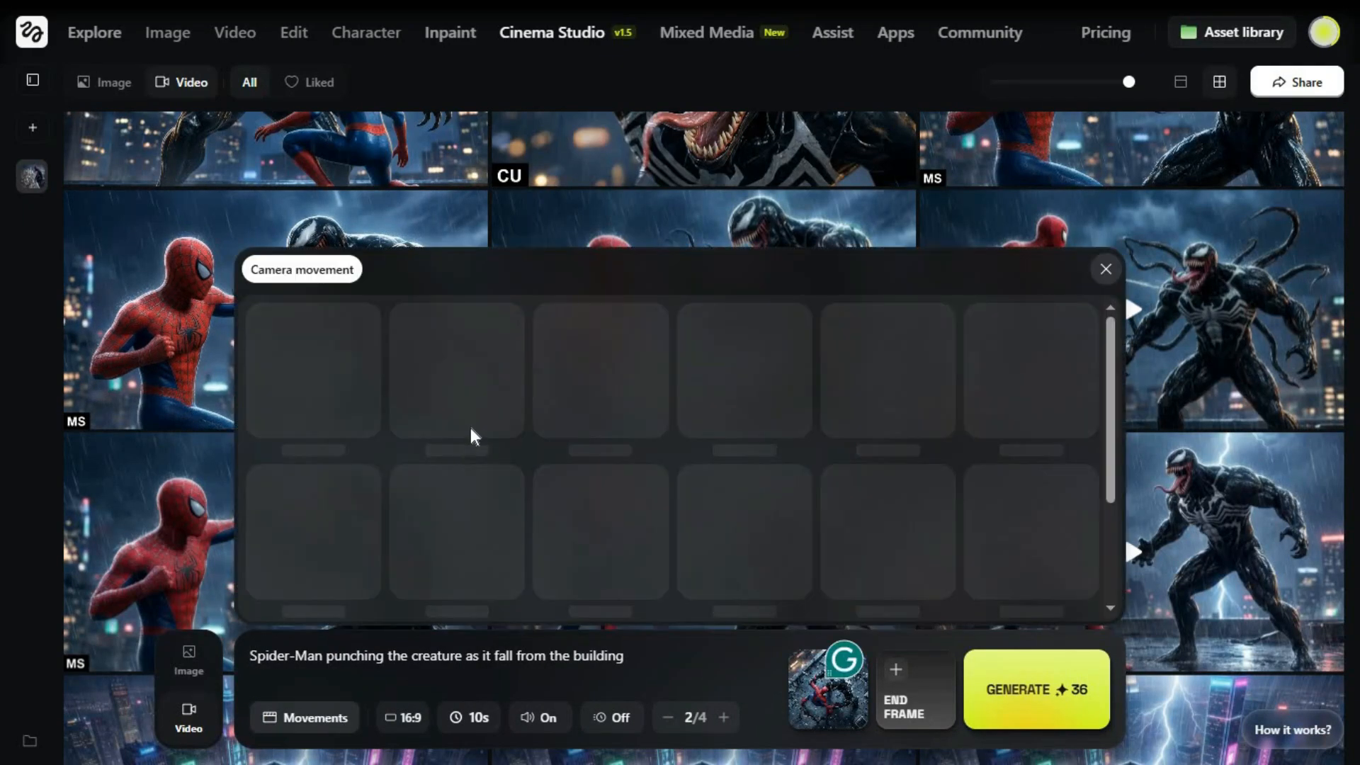
scroll(692, 433, down, 2)
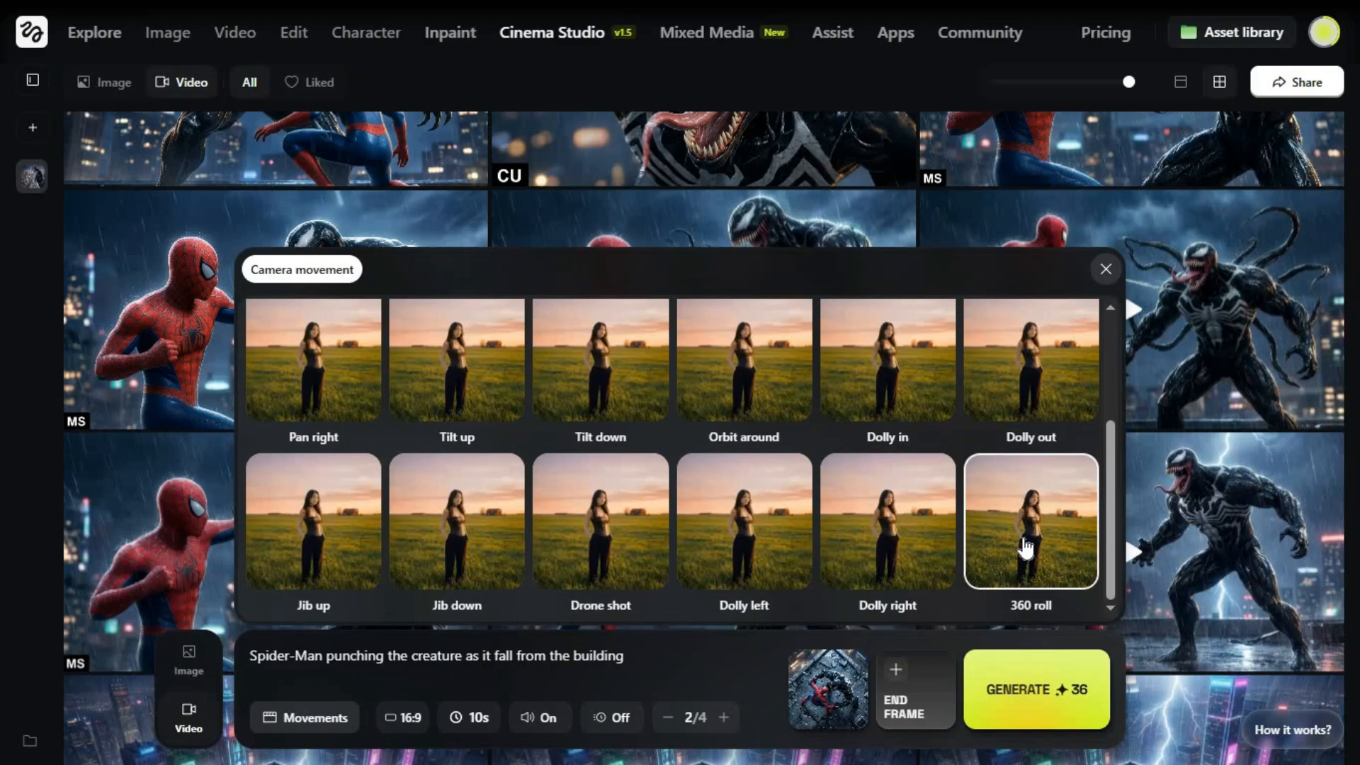
click(601, 521)
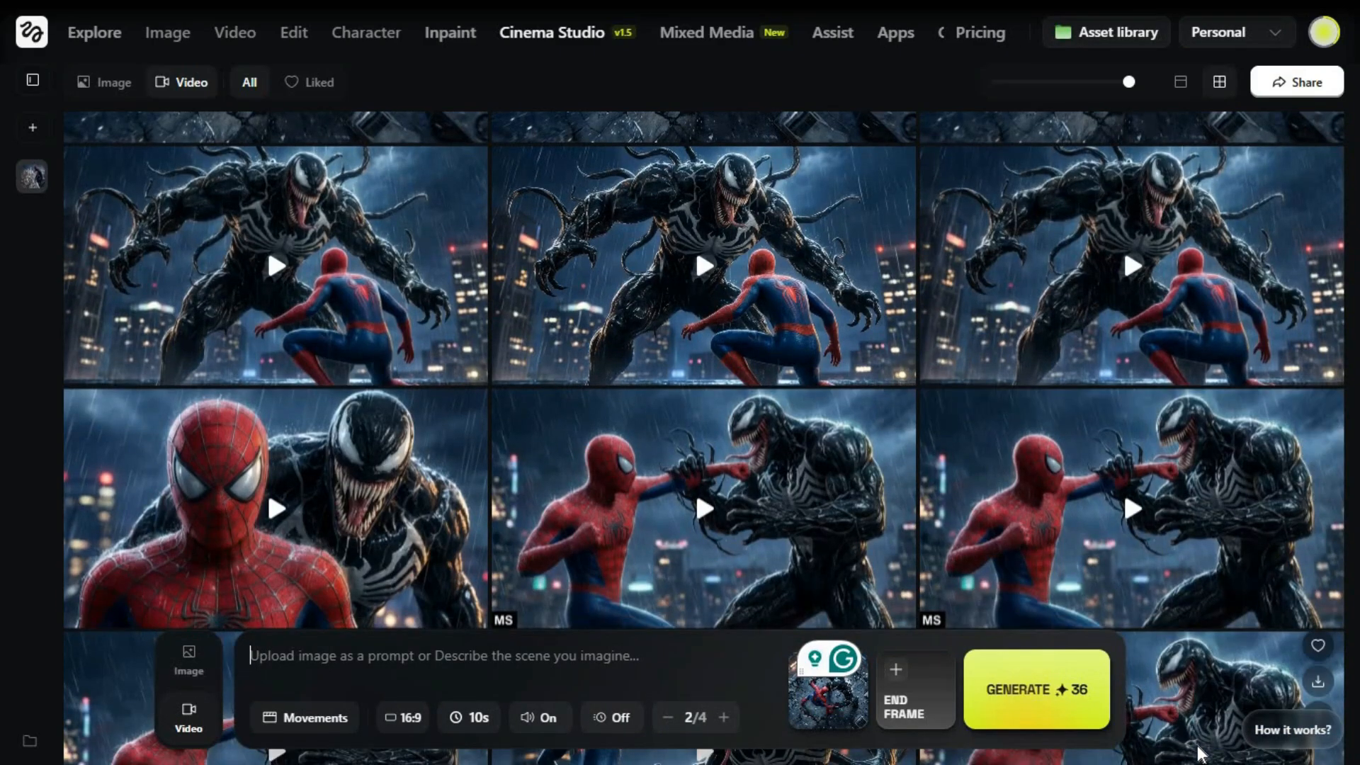
Step: Scroll through the generated videos in the gallery
scroll(1199, 752, down, 5)
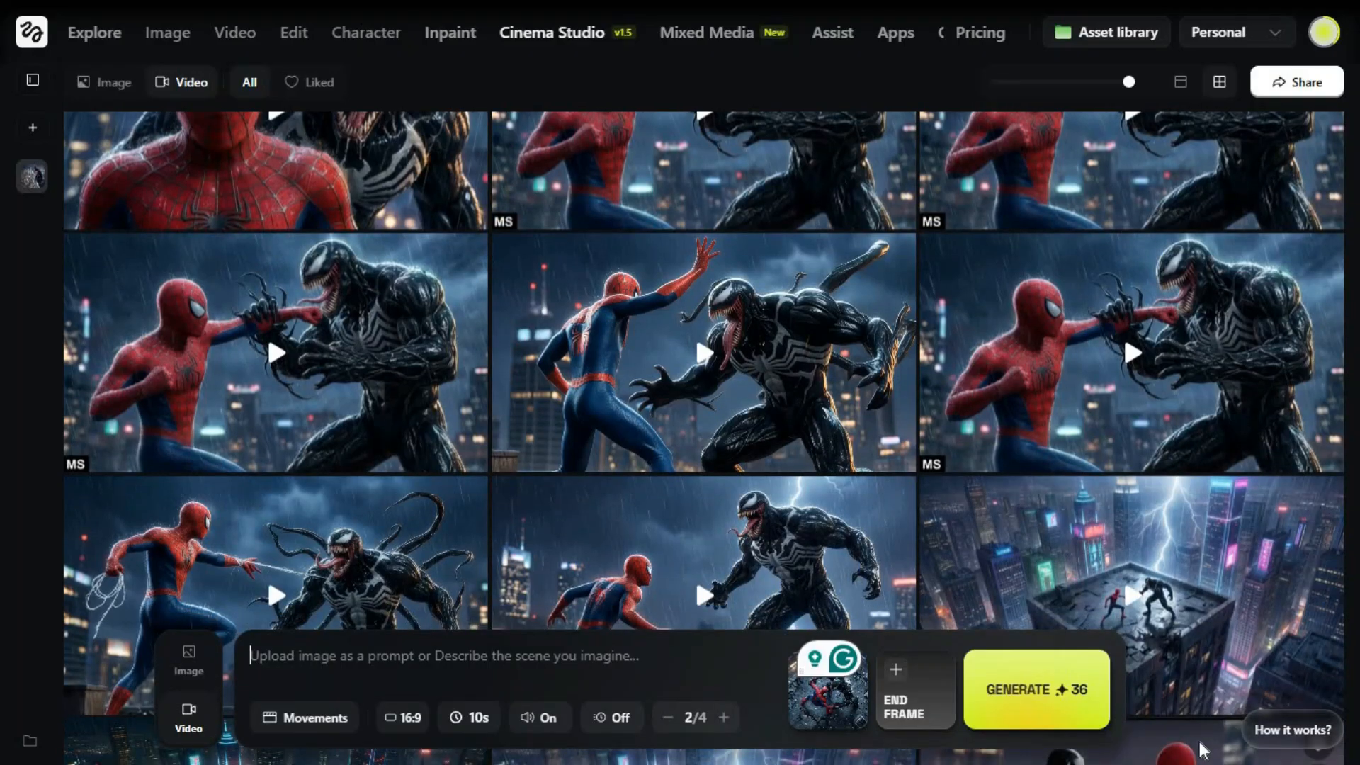
scroll(1200, 749, down, 2)
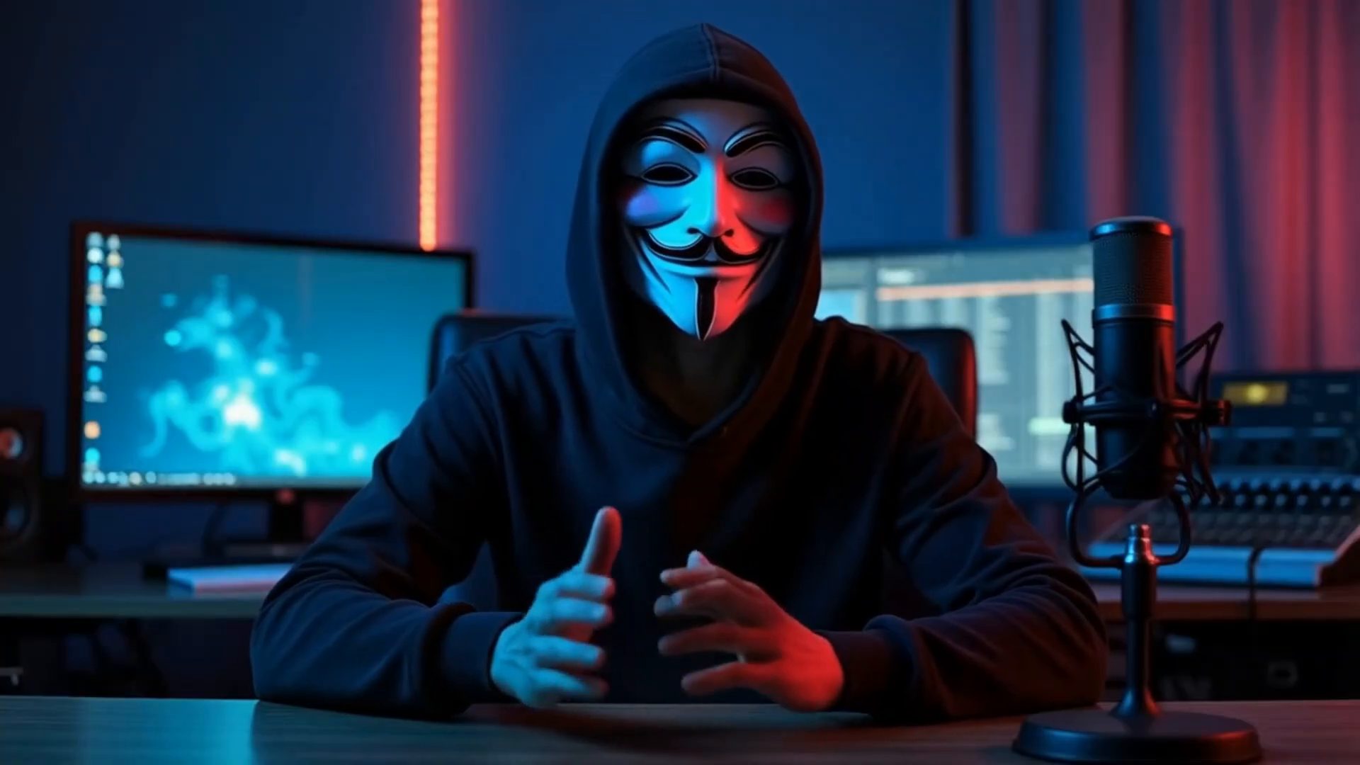